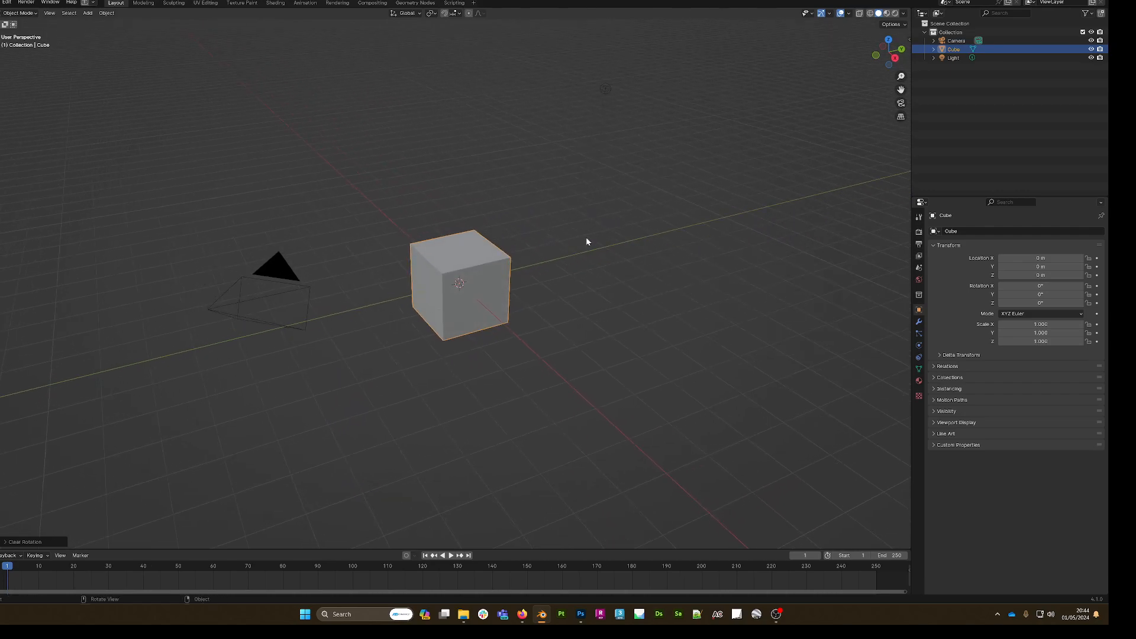
Turn on Transform Origins, activate the Move tool, and move the cube's origin about 3.43 m along the Y axis.
{"action": "key", "text": "q"}
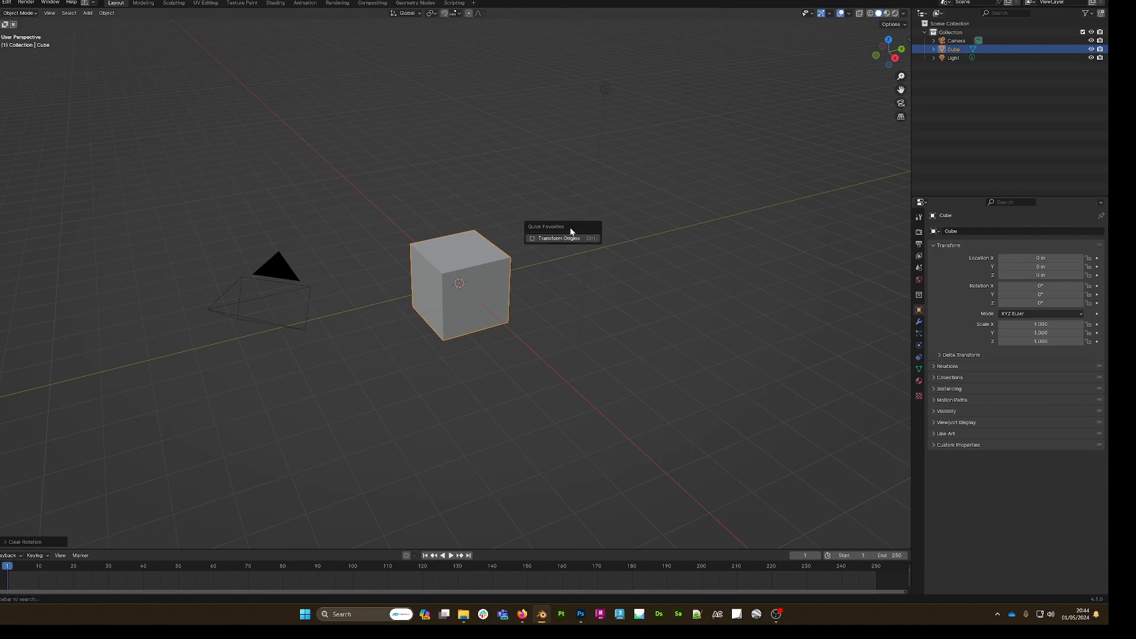
{"action": "left_click_drag", "start_coordinate": [564, 231], "coordinate": [531, 178]}
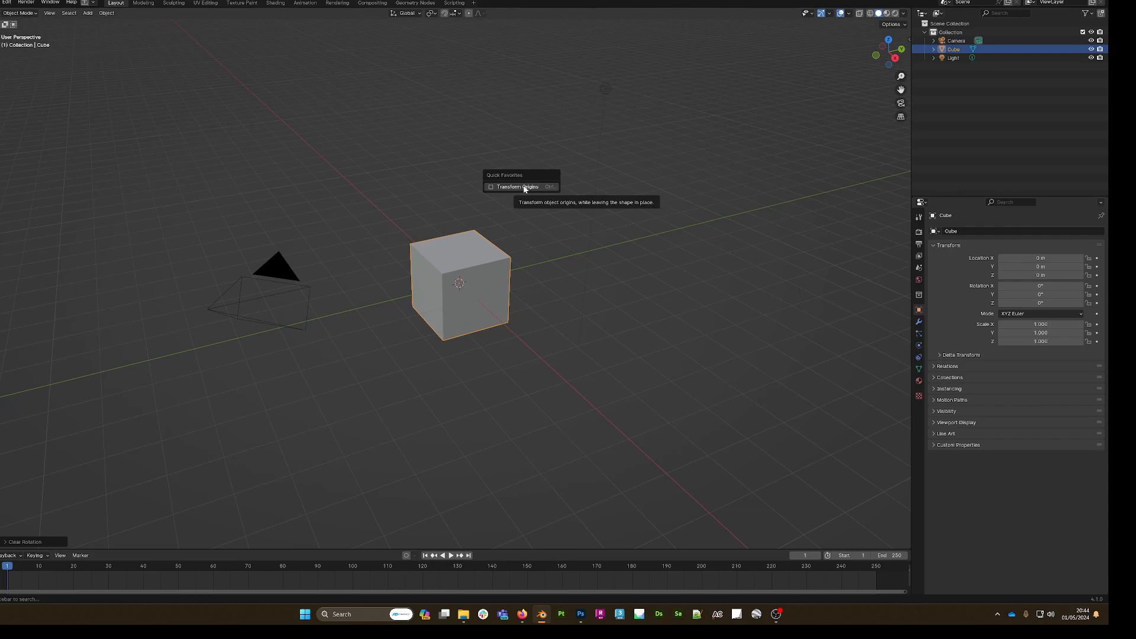
{"action": "left_click", "coordinate": [521, 188]}
{"action": "middle_click_drag", "start_coordinate": [577, 251], "coordinate": [474, 265]}
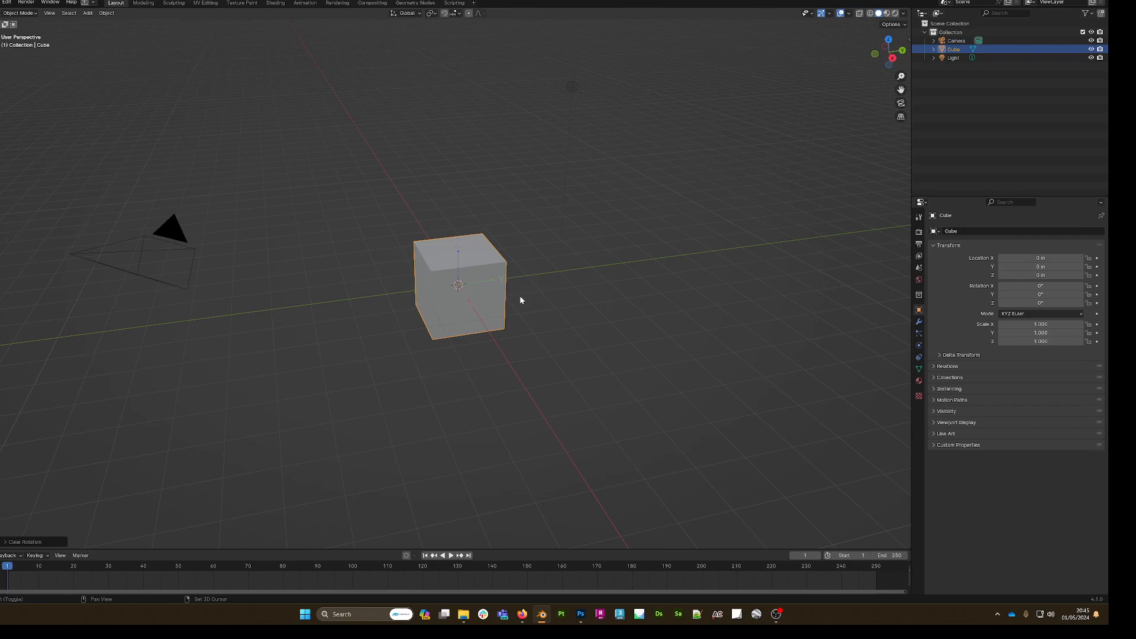
{"action": "key", "text": "shift+space"}
{"action": "left_click", "coordinate": [494, 317]}
{"action": "left_click_drag", "start_coordinate": [500, 280], "coordinate": [609, 264]}
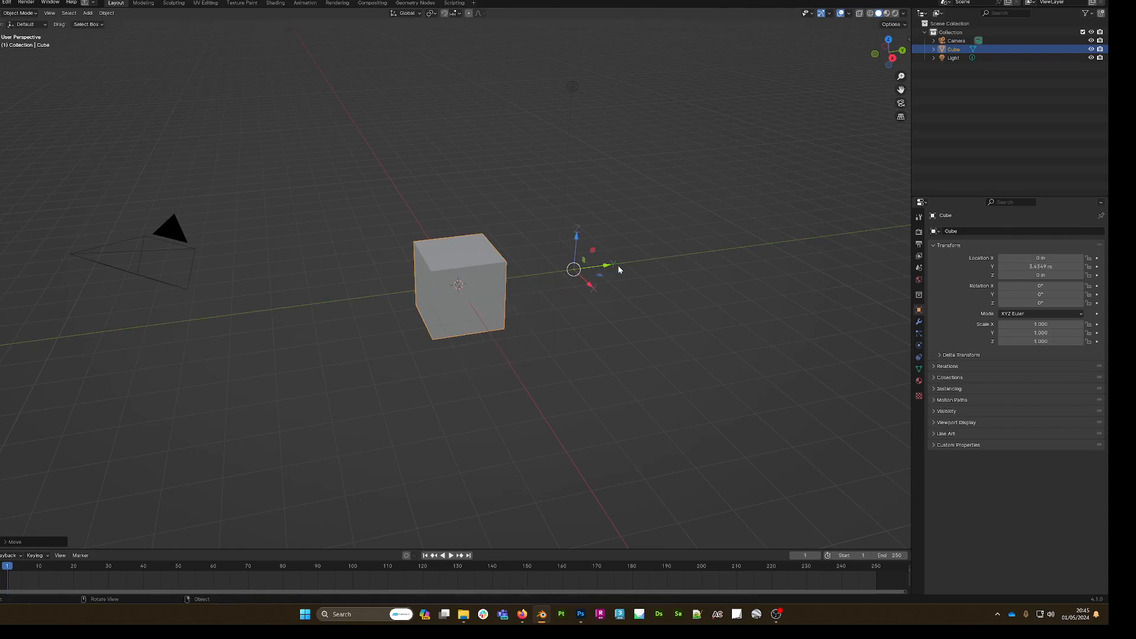
Undo the origin move and turn off Transform Origins.
{"action": "key", "text": "ctrl+z"}
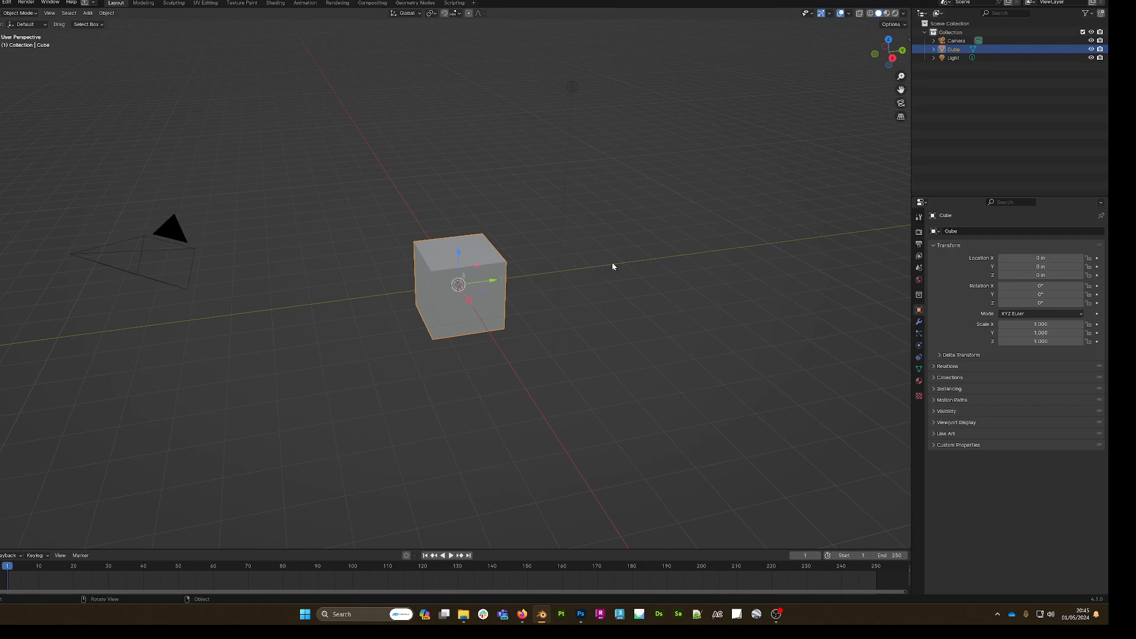
{"action": "key", "text": "m"}
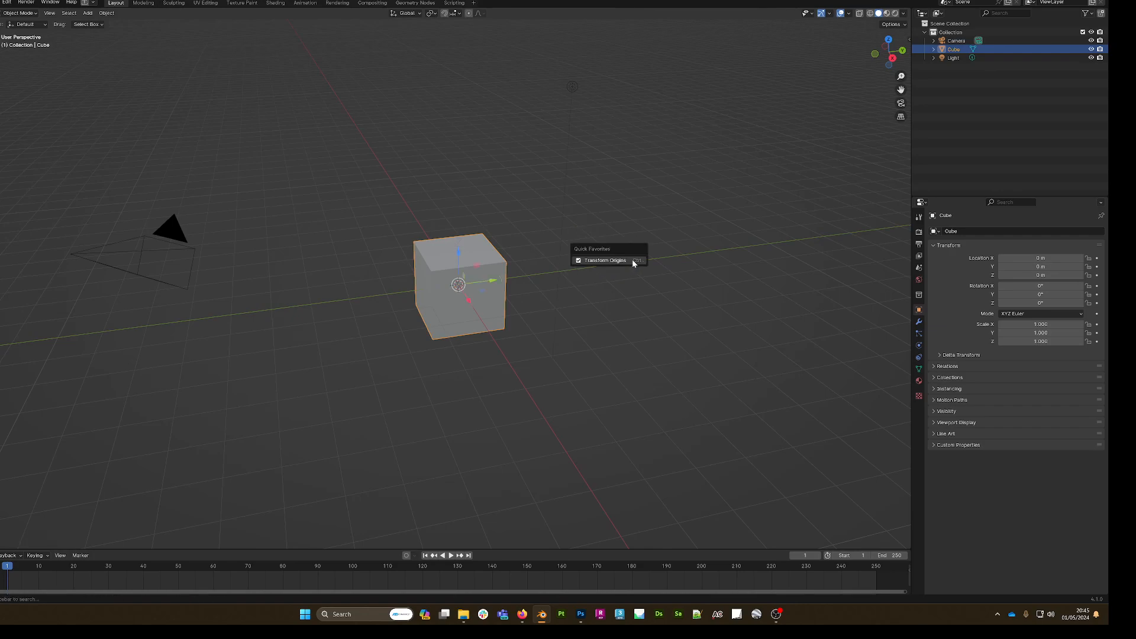
{"action": "key", "text": "Escape"}
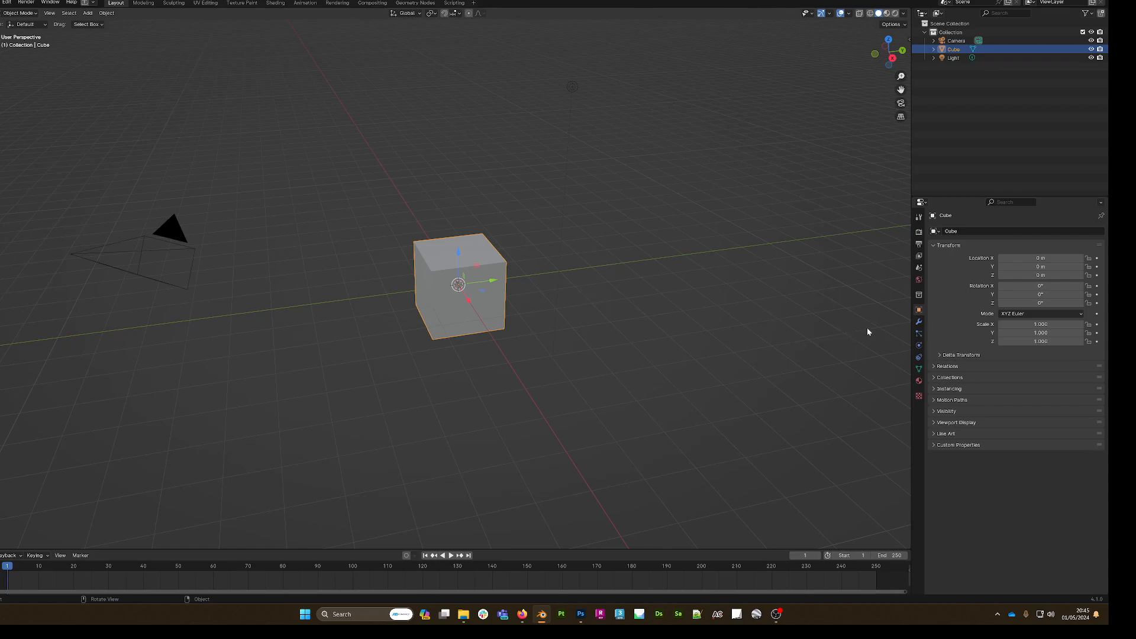
Add the Boolean and Weighted Normal modifiers to Quick Favorites.
{"action": "left_click", "coordinate": [919, 321]}
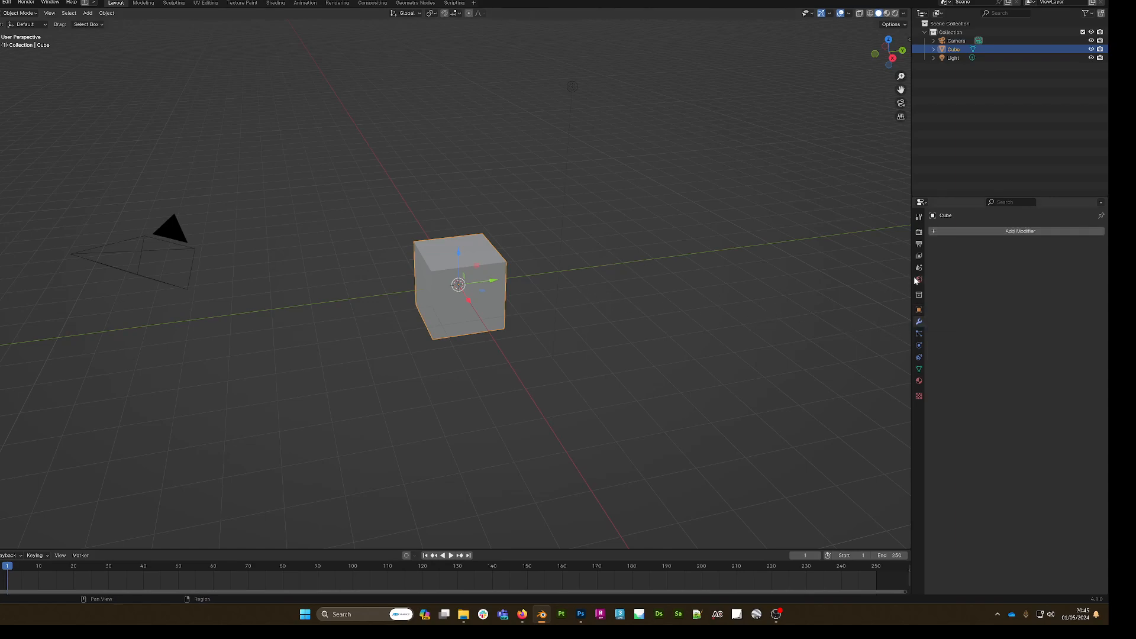
{"action": "left_click", "coordinate": [963, 231]}
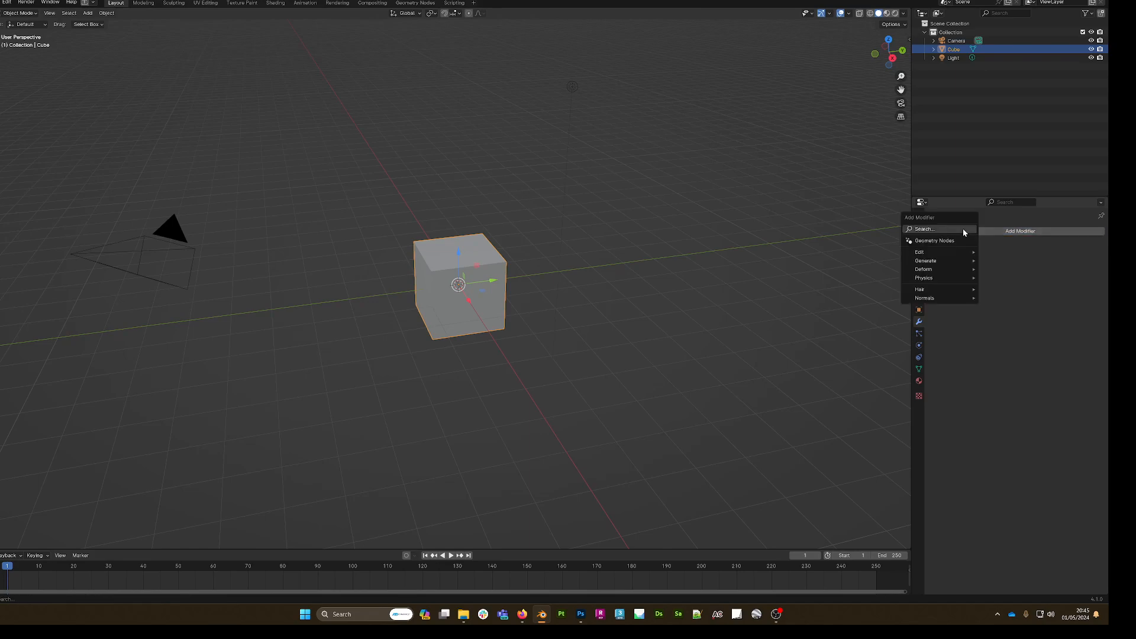
{"action": "mouse_move", "coordinate": [940, 260]}
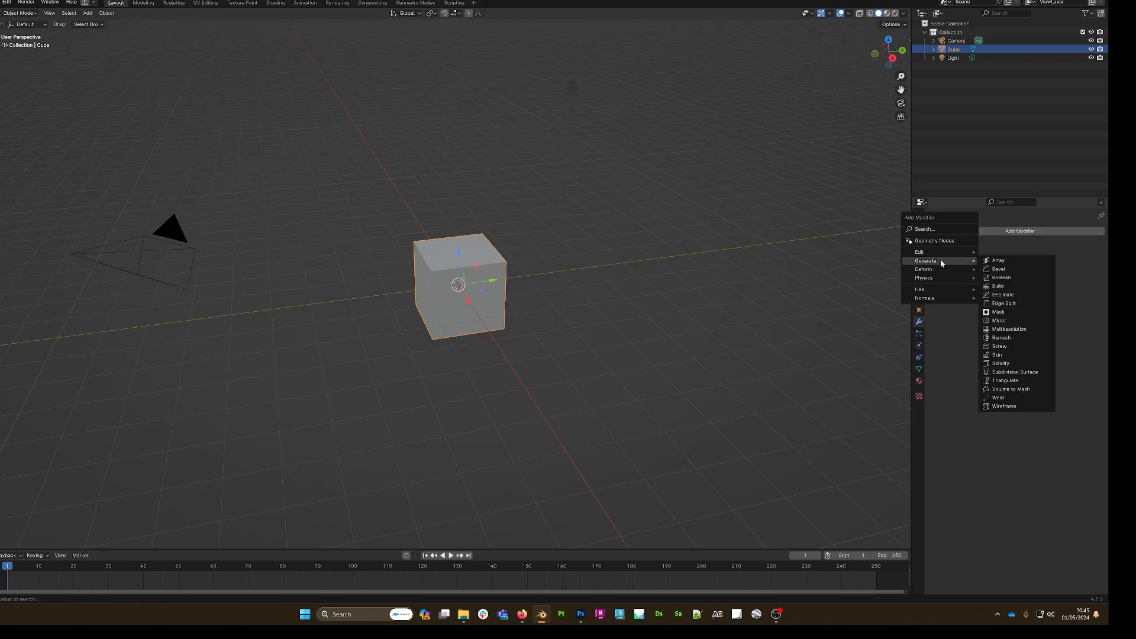
{"action": "right_click", "coordinate": [1013, 278]}
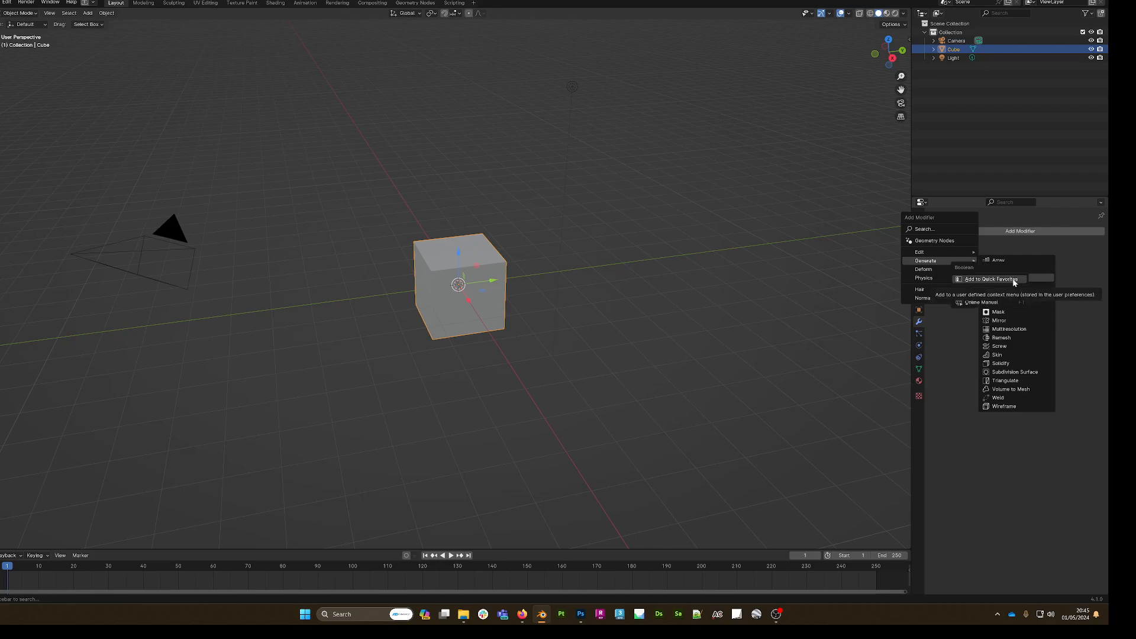
{"action": "mouse_move", "coordinate": [940, 253]}
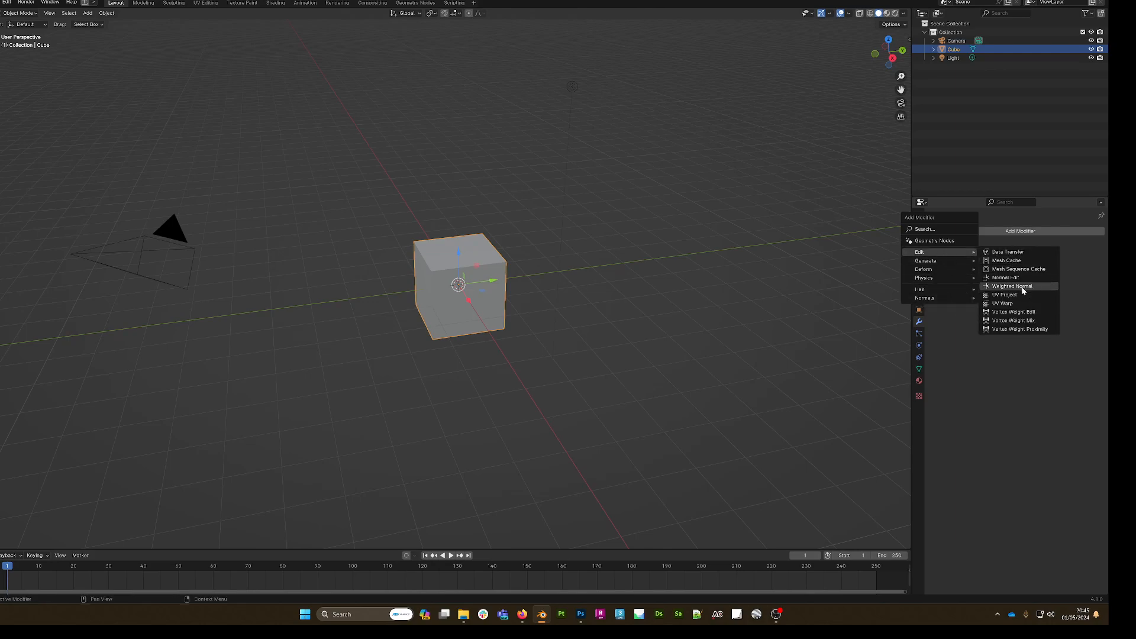
{"action": "middle_click_drag", "start_coordinate": [716, 250], "coordinate": [680, 236]}
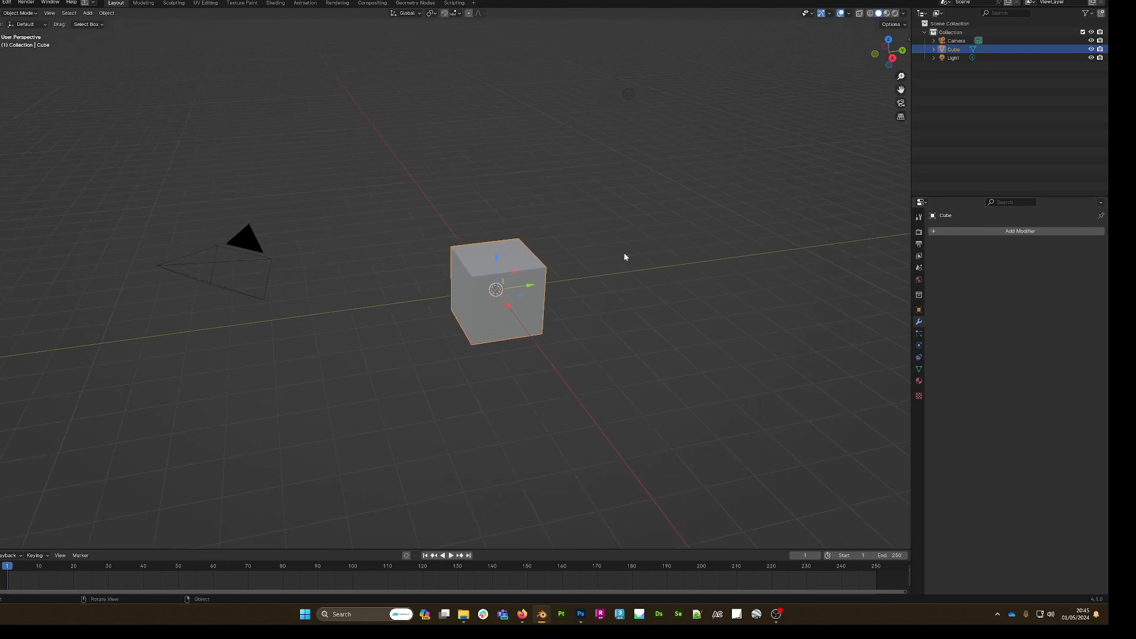
Apply the Weighted Normal entry from Quick Favorites to add that modifier to the cube.
{"action": "key", "text": "q"}
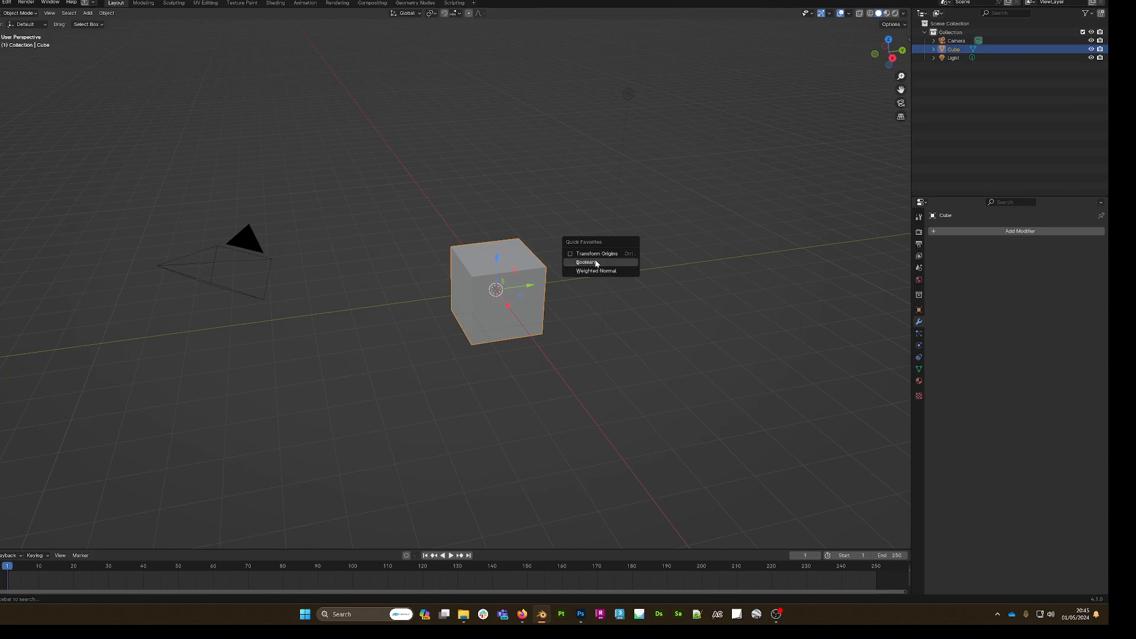
{"action": "left_click", "coordinate": [599, 270]}
{"action": "middle_click_drag", "start_coordinate": [625, 282], "coordinate": [621, 286], "text": "shift"}
{"action": "scroll", "coordinate": [619, 287], "scroll_direction": "up", "scroll_amount": 1}
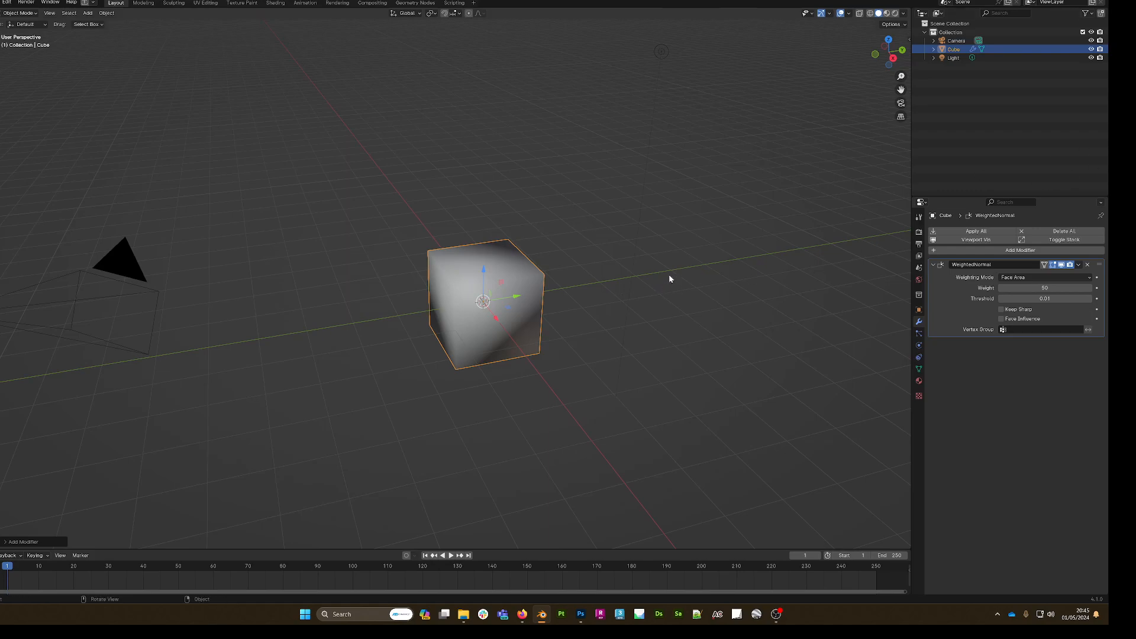
{"action": "middle_click_drag", "start_coordinate": [613, 272], "coordinate": [637, 267]}
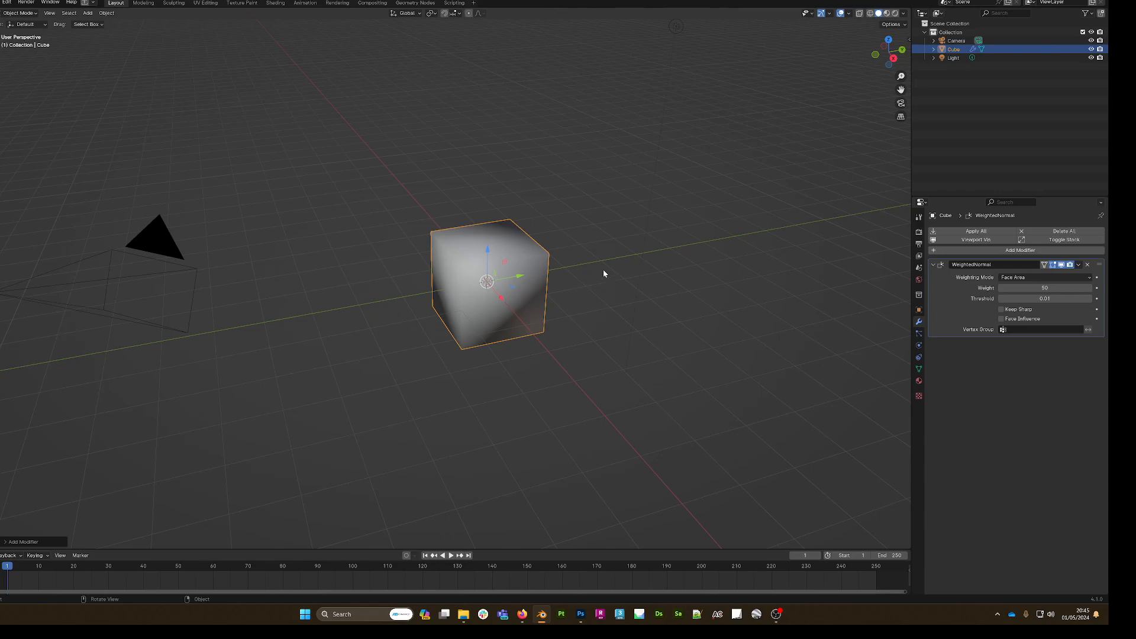
{"action": "middle_click_drag", "start_coordinate": [630, 264], "coordinate": [631, 262]}
In Edit Mode with face selection, triangulate all the cube's faces and convert the triangles back to quads.
{"action": "key", "text": "Tab"}
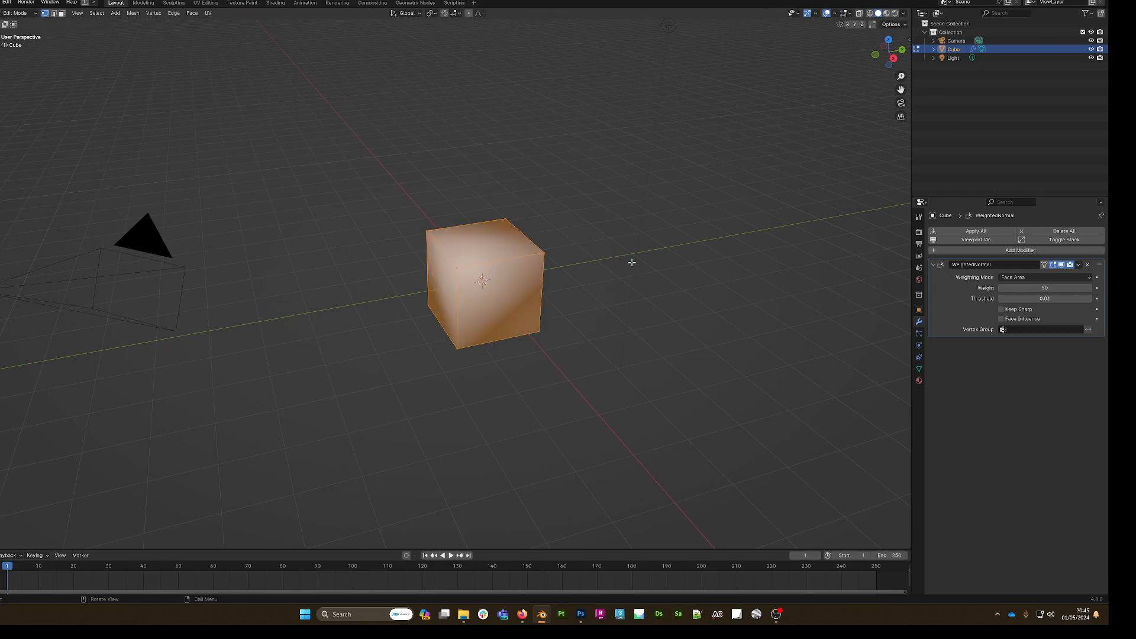
{"action": "left_click", "coordinate": [717, 229]}
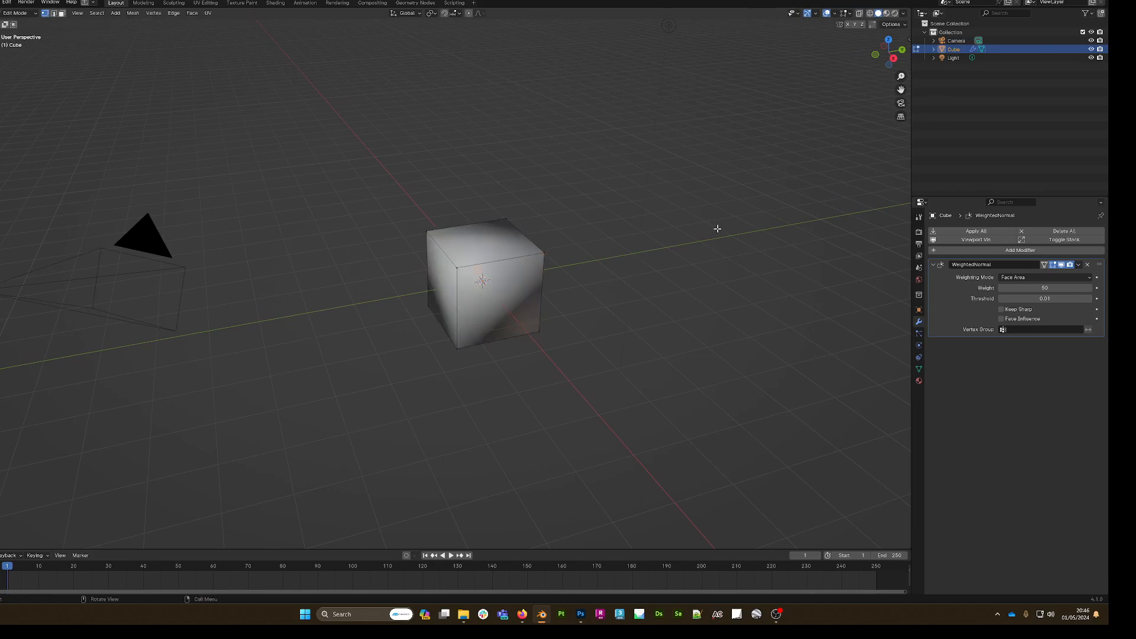
{"action": "key", "text": "a"}
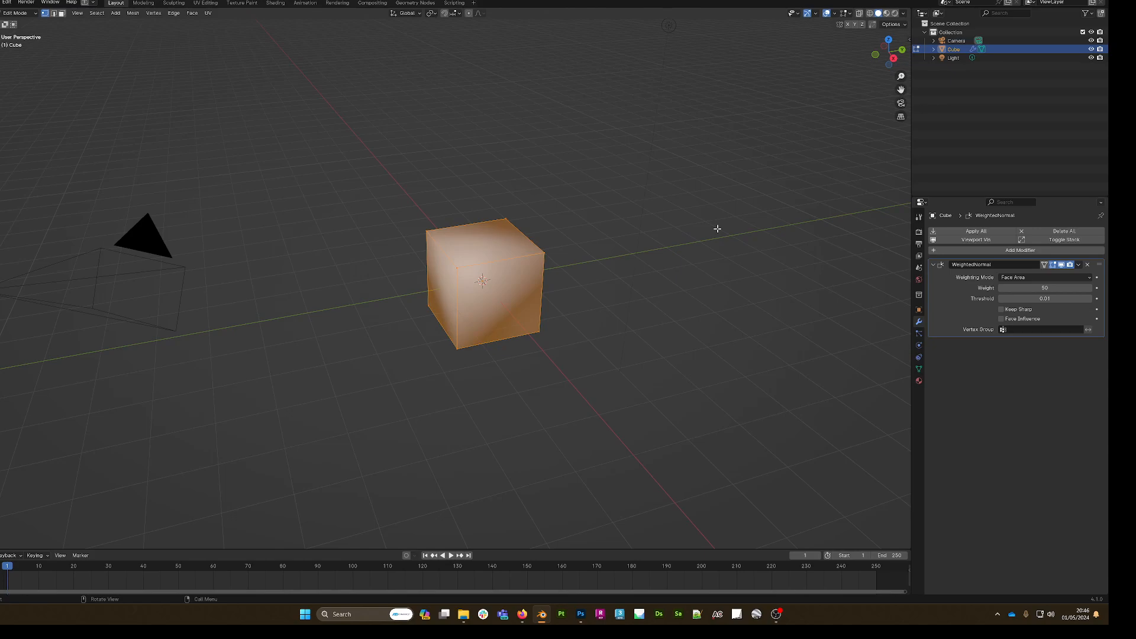
{"action": "key", "text": "3"}
{"action": "key", "text": "ctrl+t"}
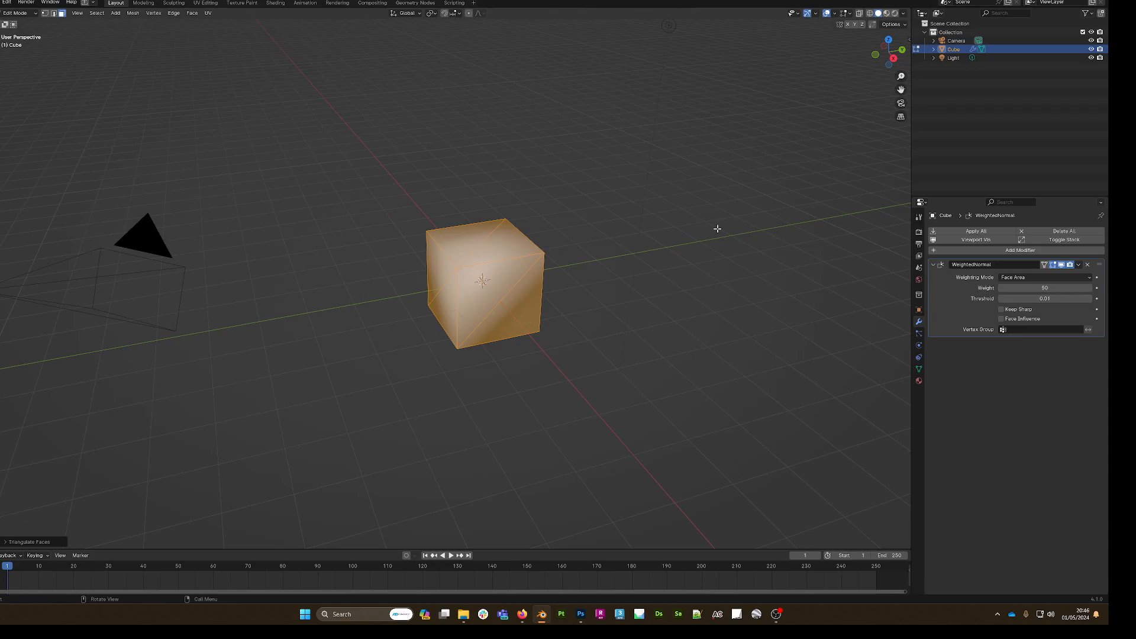
{"action": "middle_click_drag", "start_coordinate": [695, 235], "coordinate": [683, 237]}
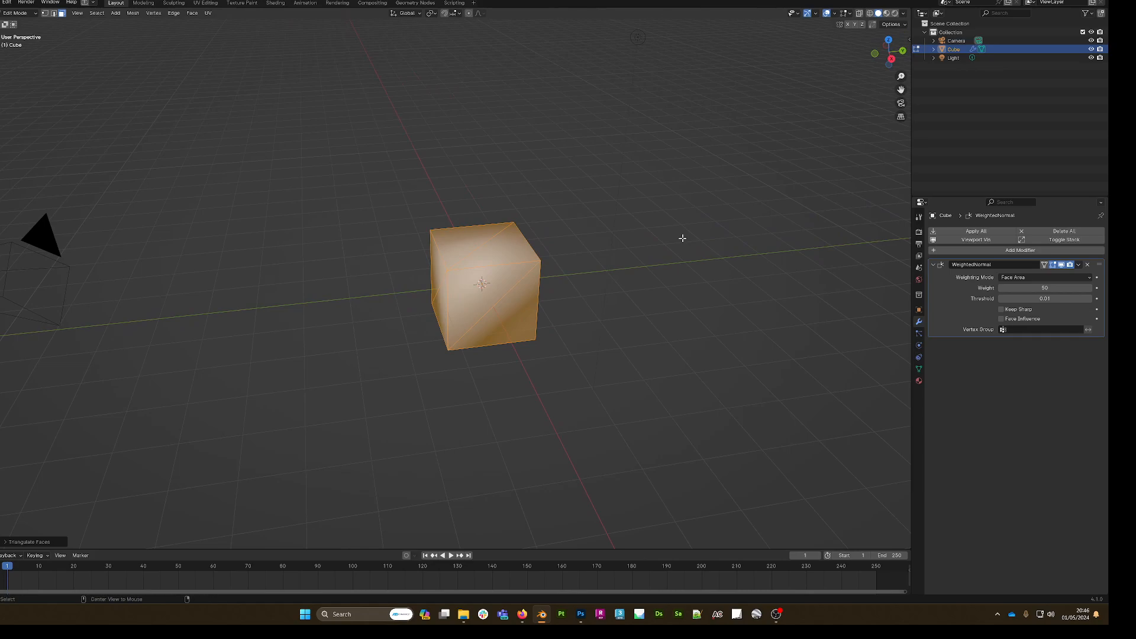
{"action": "key", "text": "alt+j"}
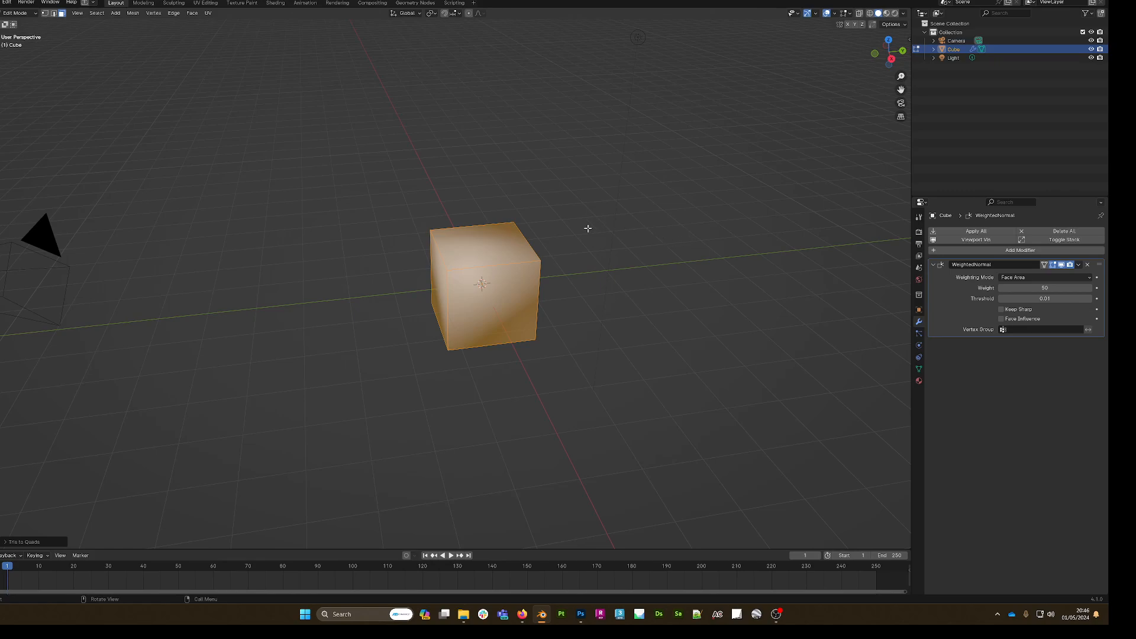
{"action": "middle_click_drag", "start_coordinate": [563, 221], "coordinate": [589, 225]}
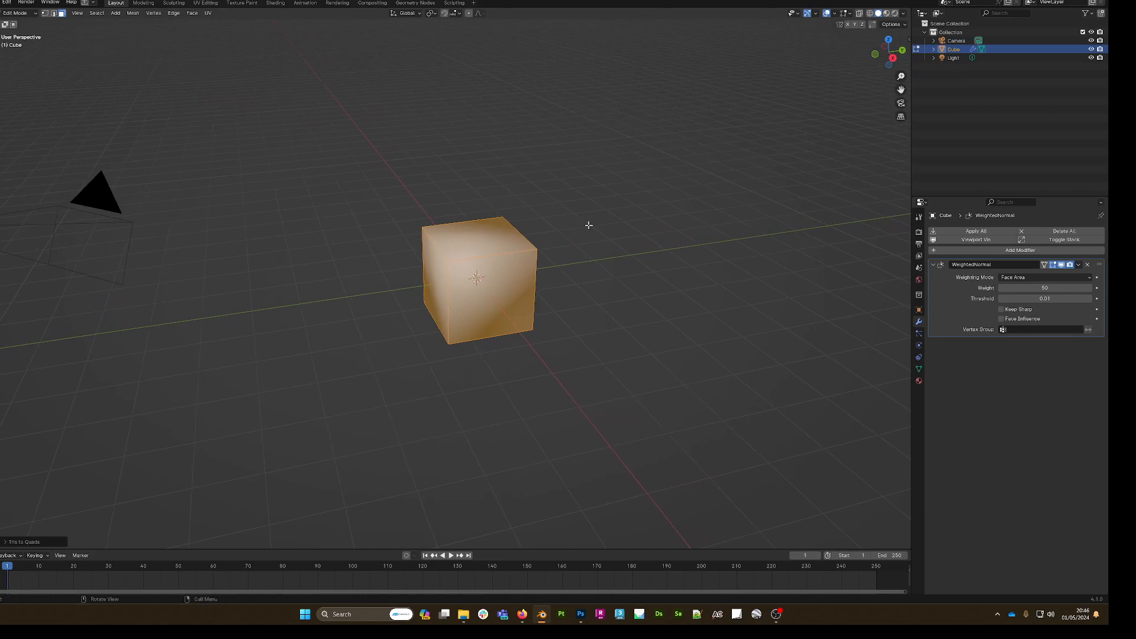
Hide the viewport toolbar and show it again, and return the cube to Object Mode.
{"action": "key", "text": "t"}
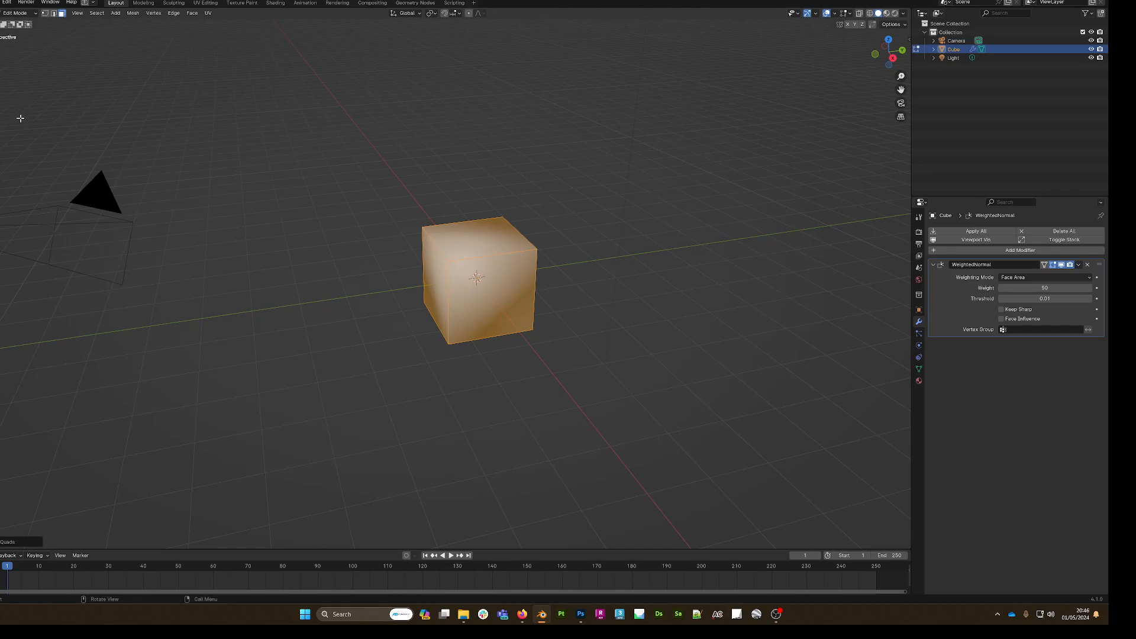
{"action": "key", "text": "t"}
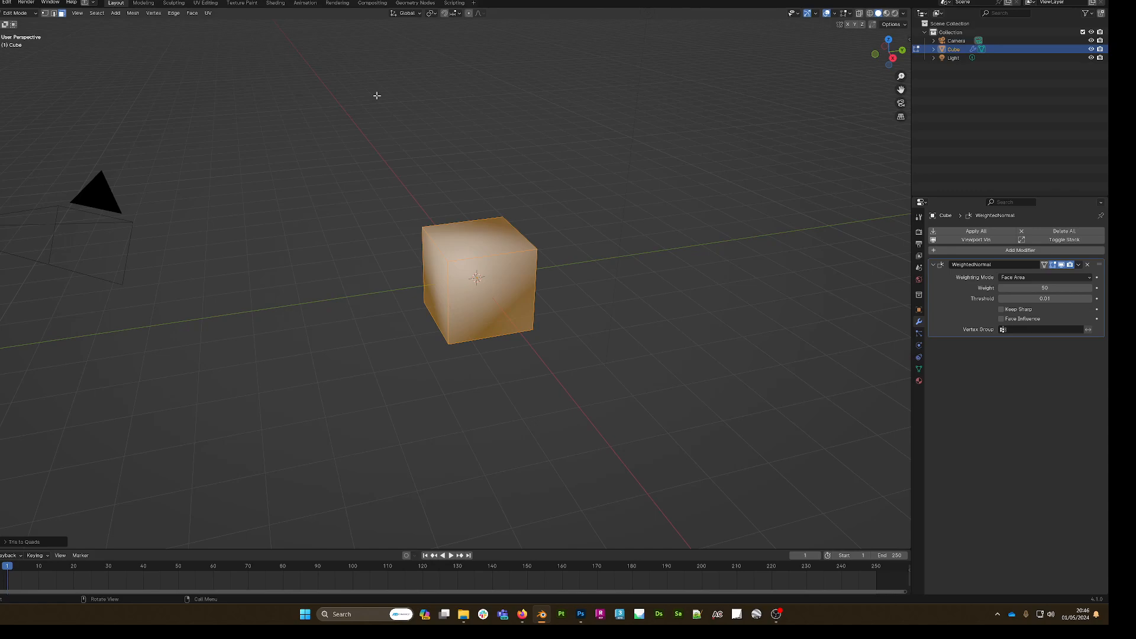
{"action": "middle_click_drag", "start_coordinate": [548, 172], "coordinate": [553, 178]}
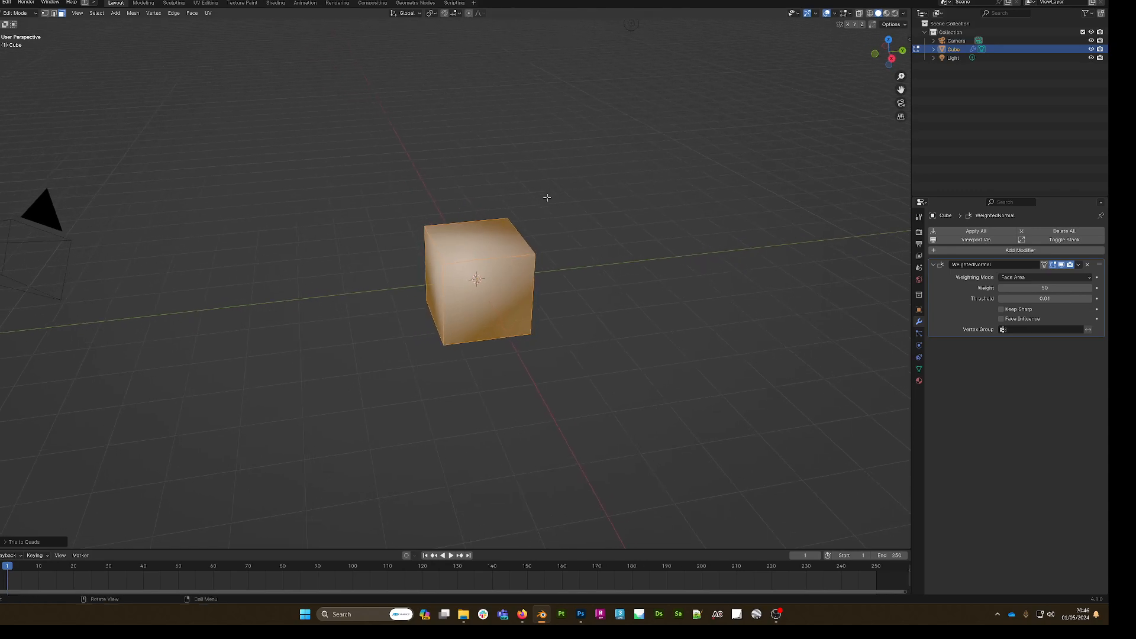
{"action": "key", "text": "Tab"}
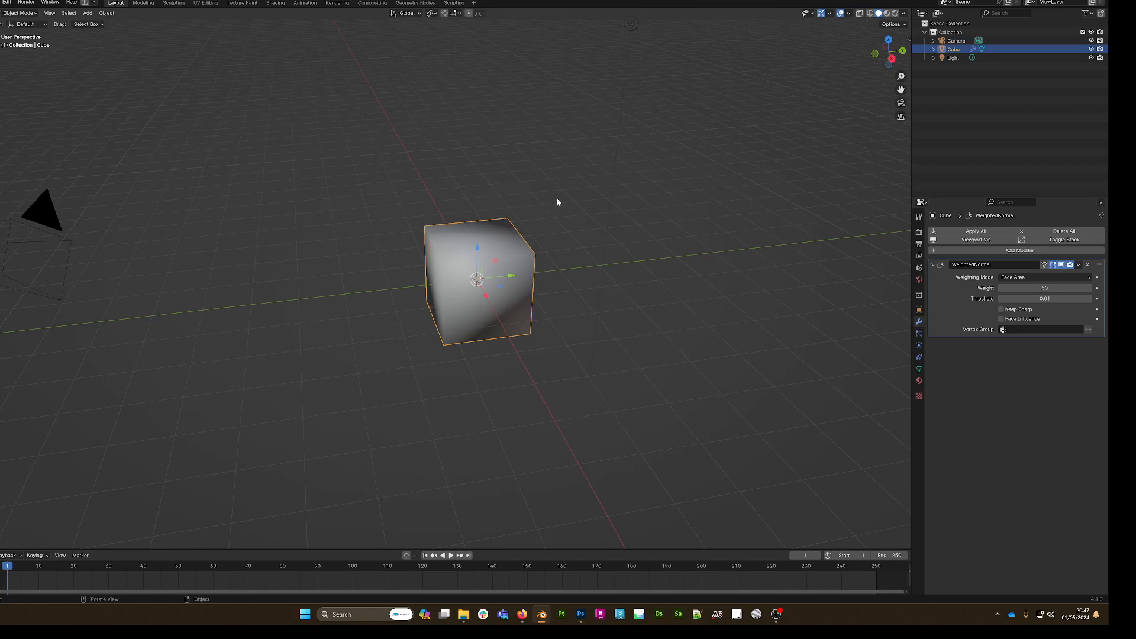
Show the sidebar of the 3D viewport.
{"action": "key", "text": "n"}
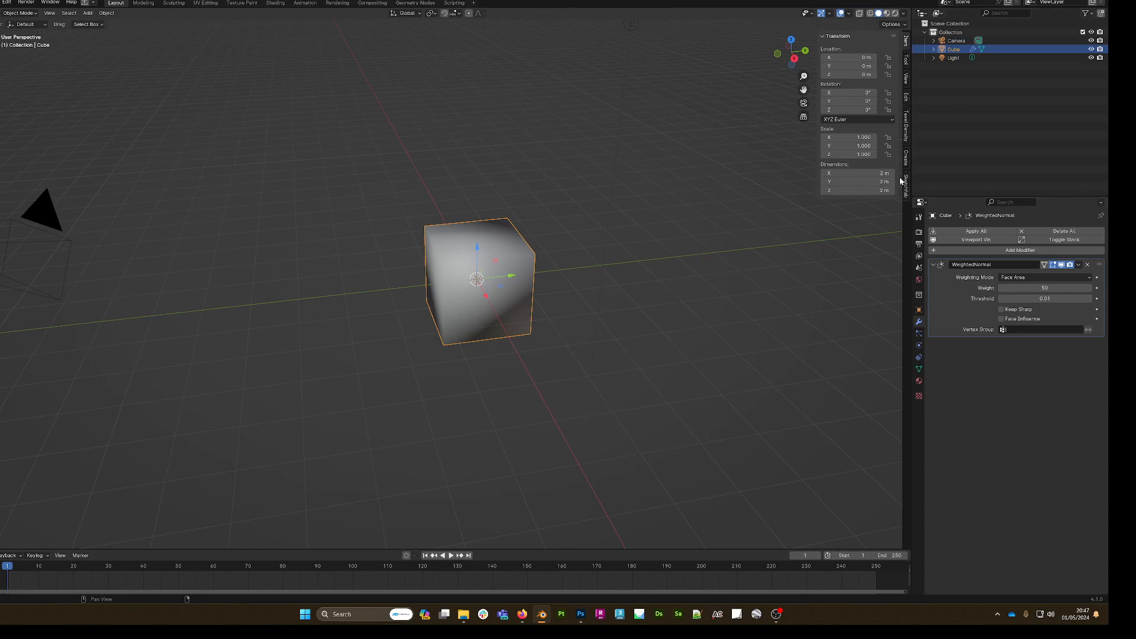
{"action": "middle_click_drag", "start_coordinate": [603, 211], "coordinate": [190, 515]}
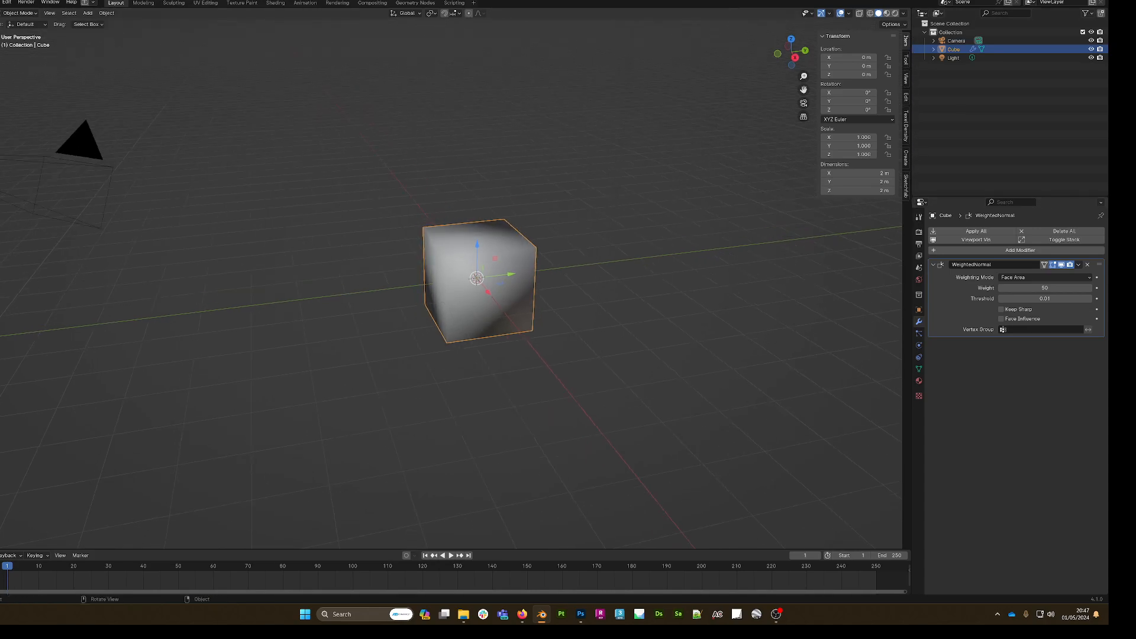
Split the 3D viewport vertically and change the new area beside it to the UV Editor.
{"action": "left_click_drag", "start_coordinate": [1, 545], "coordinate": [371, 523]}
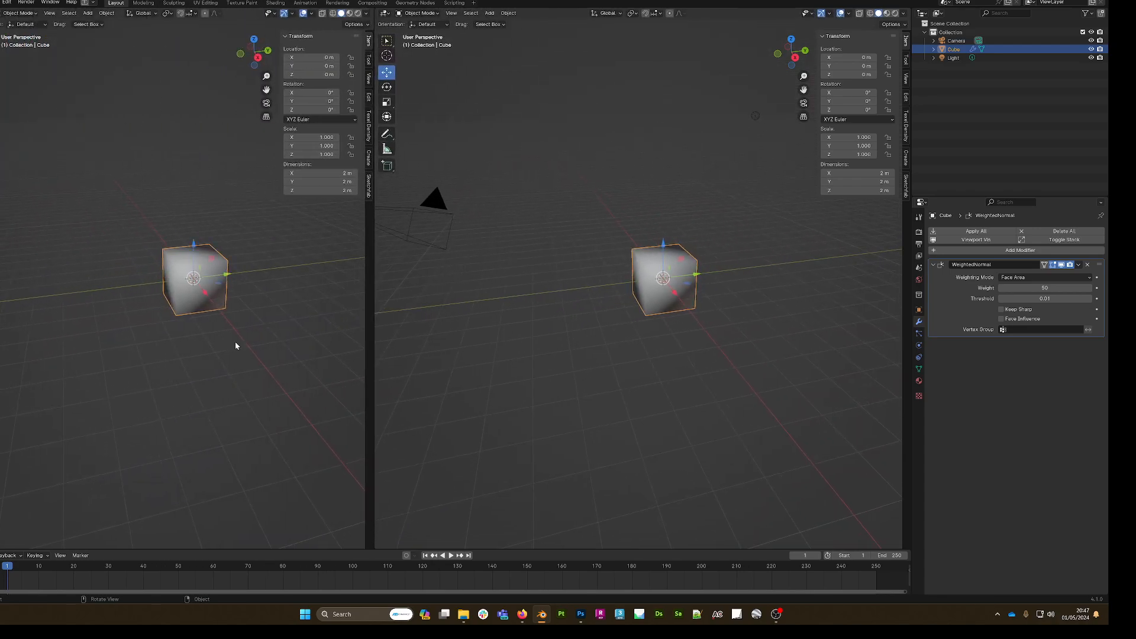
{"action": "left_click", "coordinate": [0, 13]}
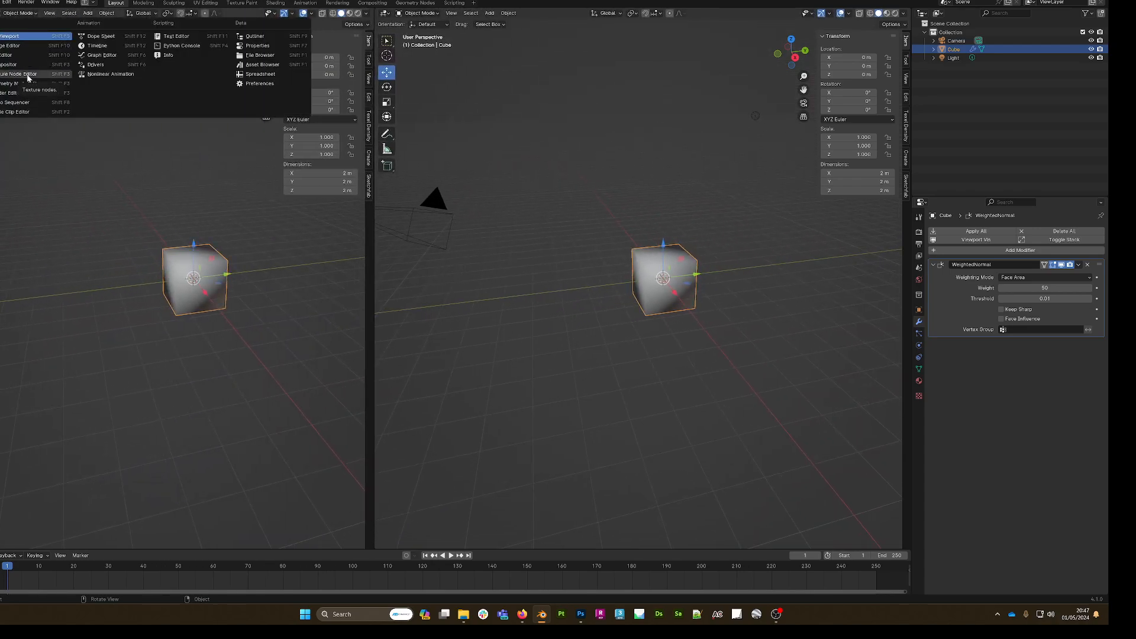
{"action": "left_click", "coordinate": [12, 46]}
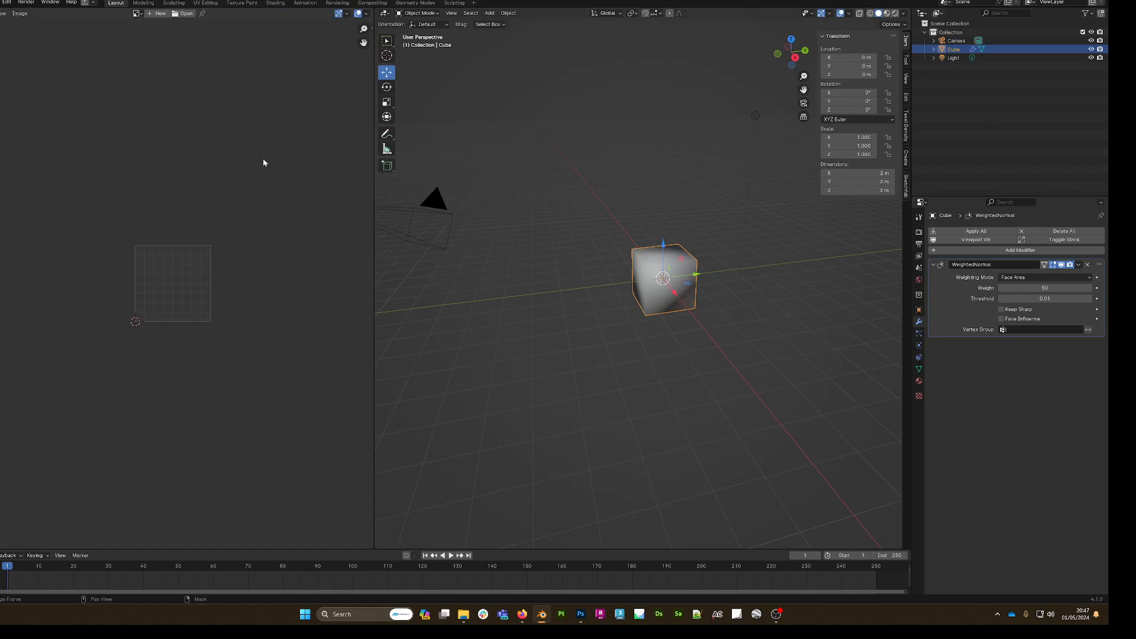
Show the UV Editor's sidebar and enter Edit Mode on the cube to display its UV layout.
{"action": "key", "text": "n"}
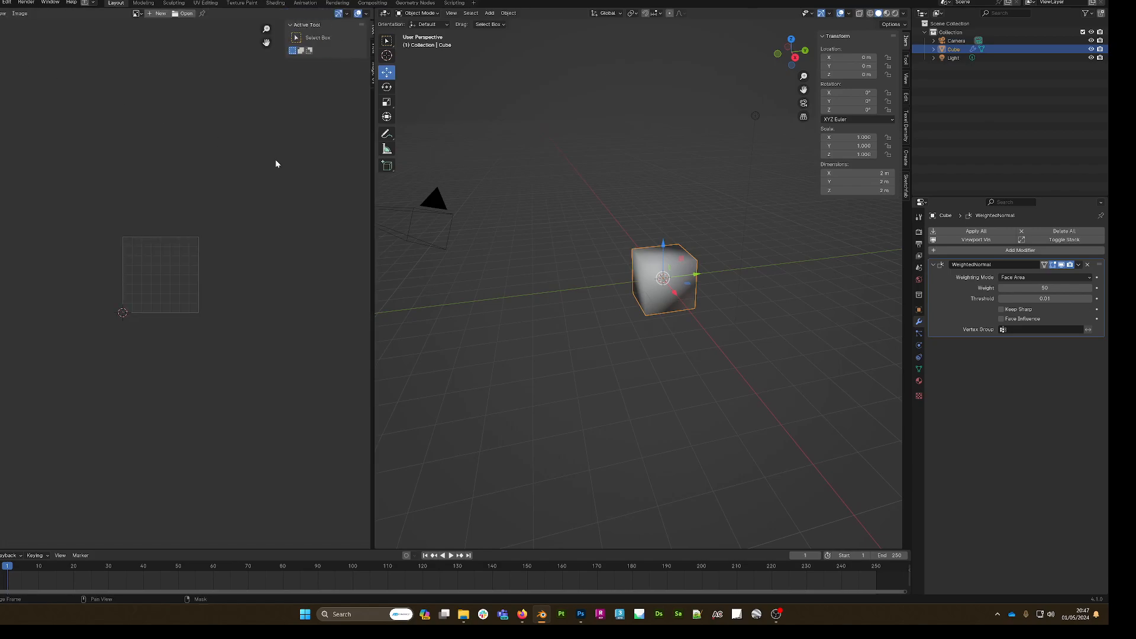
{"action": "middle_click_drag", "start_coordinate": [607, 256], "coordinate": [585, 258]}
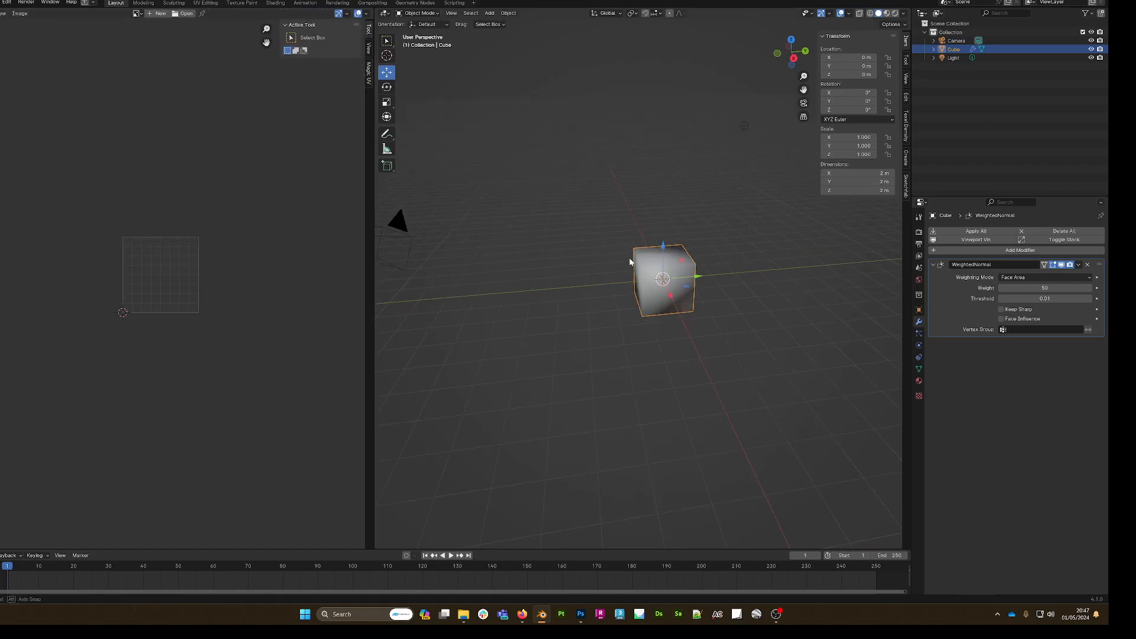
{"action": "key", "text": "Tab"}
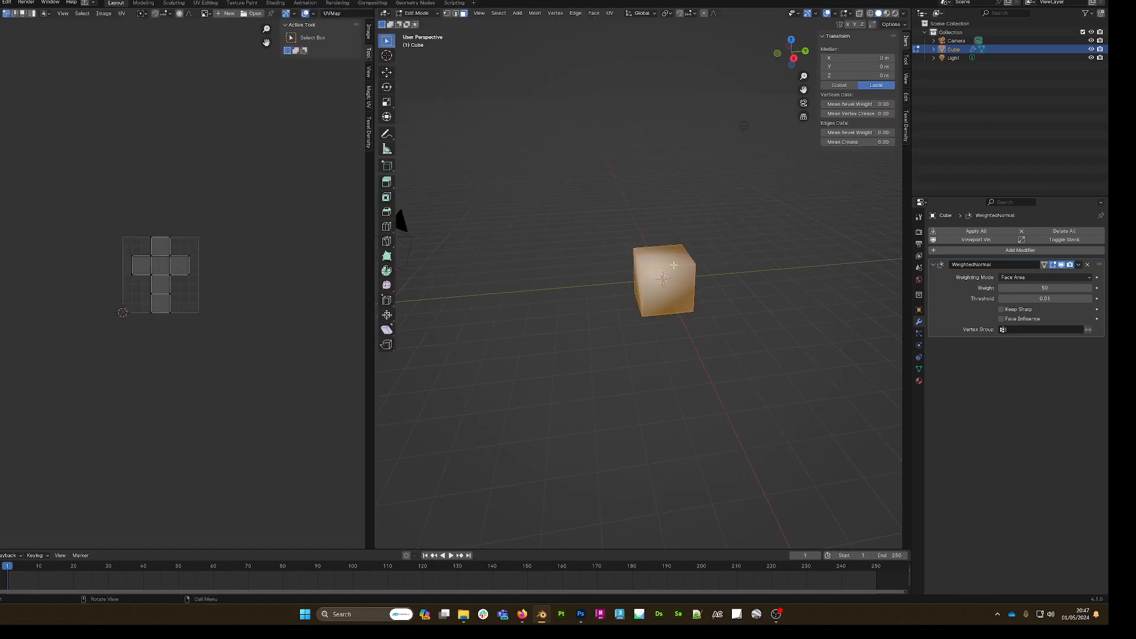
Show the Texel Density tools in the UV Editor's sidebar, and hide that sidebar after viewing them.
{"action": "left_click", "coordinate": [369, 140]}
{"action": "middle_click_drag", "start_coordinate": [174, 225], "coordinate": [180, 173]}
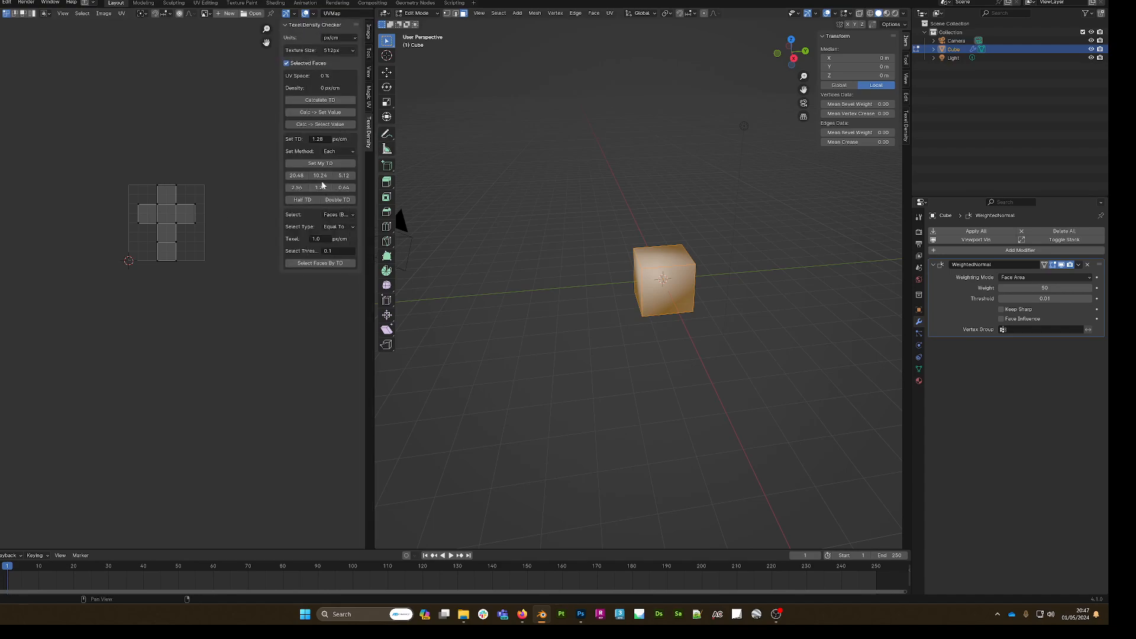
{"action": "key", "text": "n"}
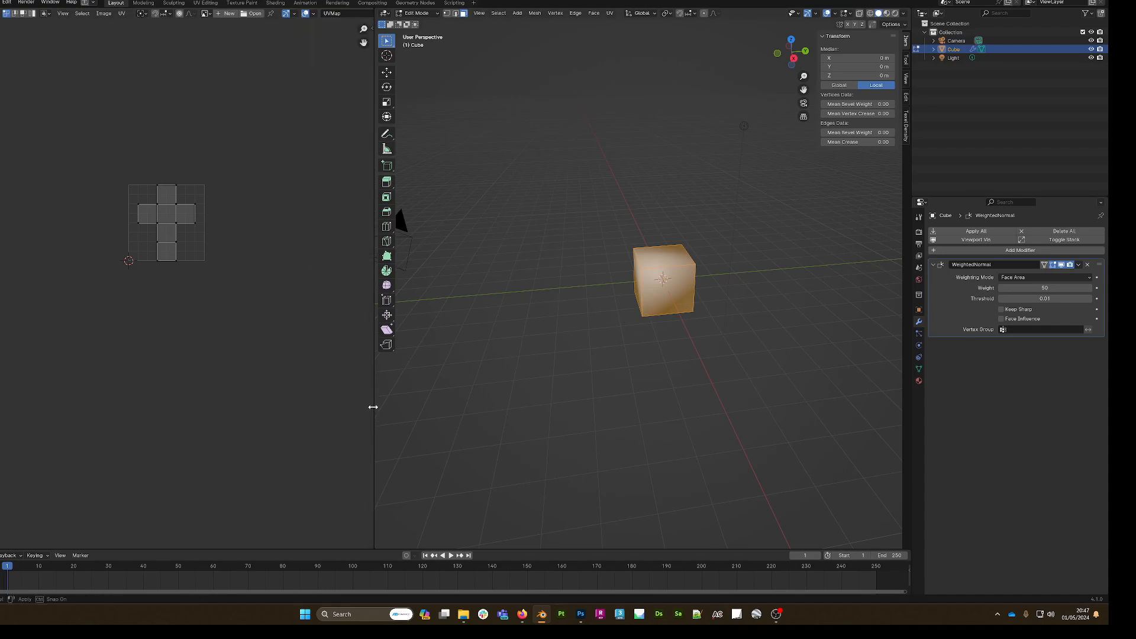
Shrink the UV Editor to a narrow strip so the 3D viewport takes up most of the width.
{"action": "left_click_drag", "start_coordinate": [374, 410], "coordinate": [32, 410]}
{"action": "scroll", "coordinate": [551, 318], "scroll_direction": "up", "scroll_amount": 2}
{"action": "middle_click_drag", "start_coordinate": [579, 302], "coordinate": [555, 315], "text": "shift"}
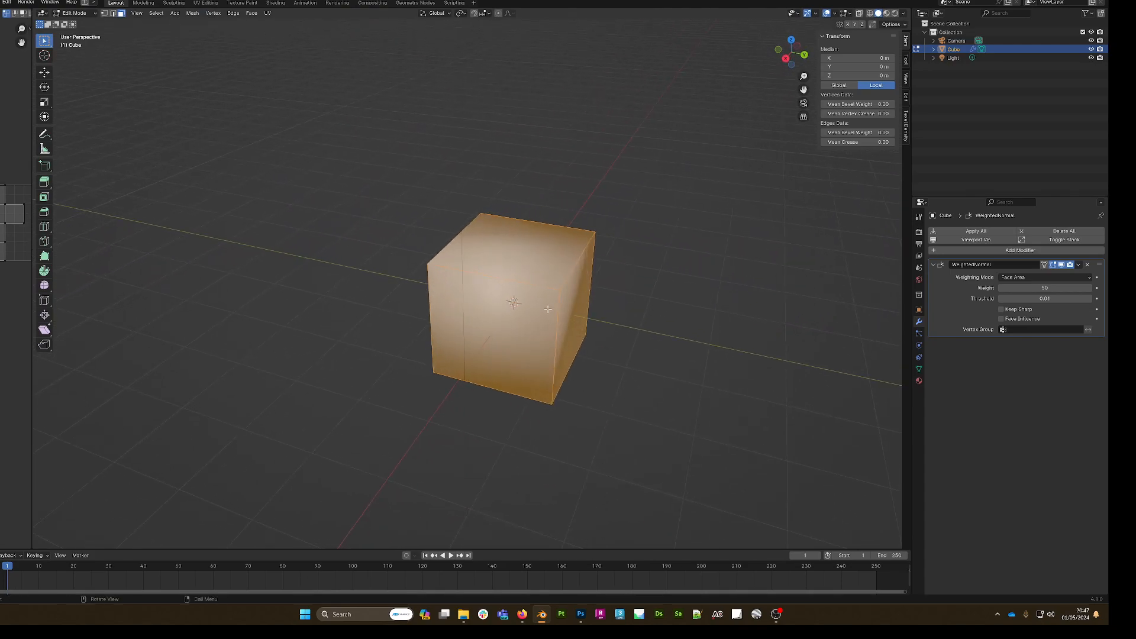
Delete the cube's front face on the +X side using the Faces option.
{"action": "left_click", "coordinate": [506, 333]}
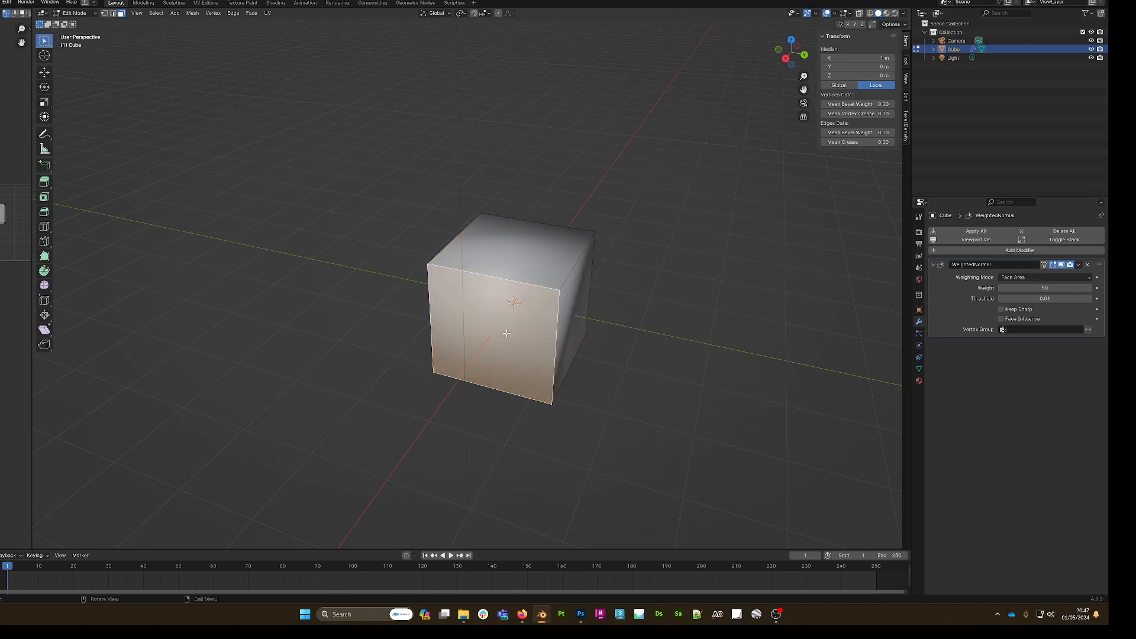
{"action": "key", "text": "x"}
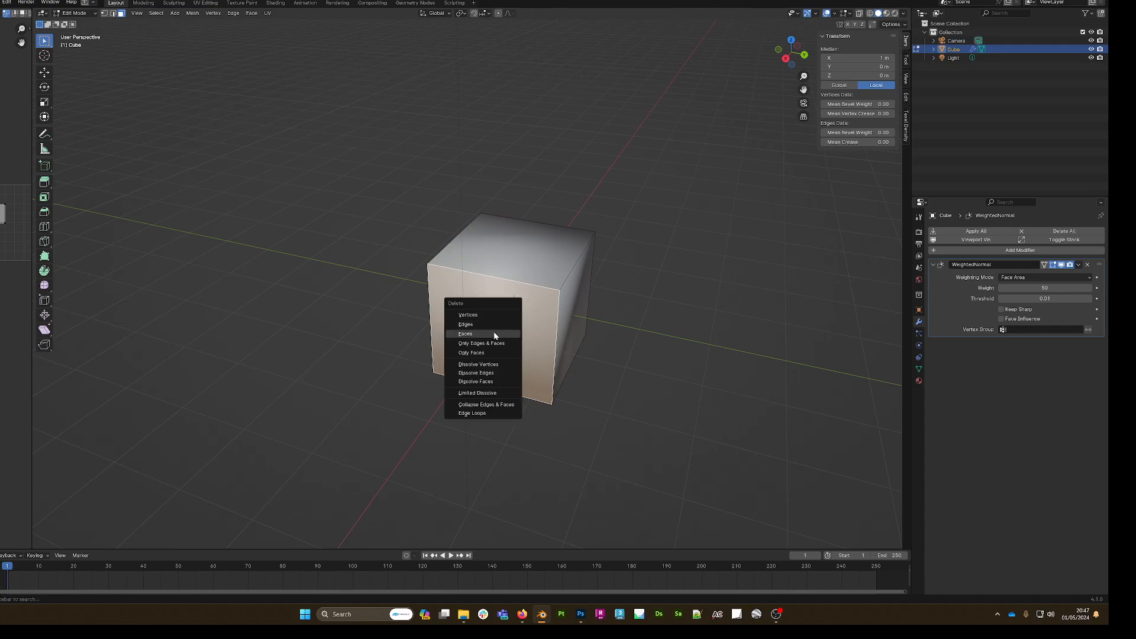
{"action": "left_click", "coordinate": [493, 333]}
{"action": "middle_click_drag", "start_coordinate": [532, 337], "coordinate": [528, 334]}
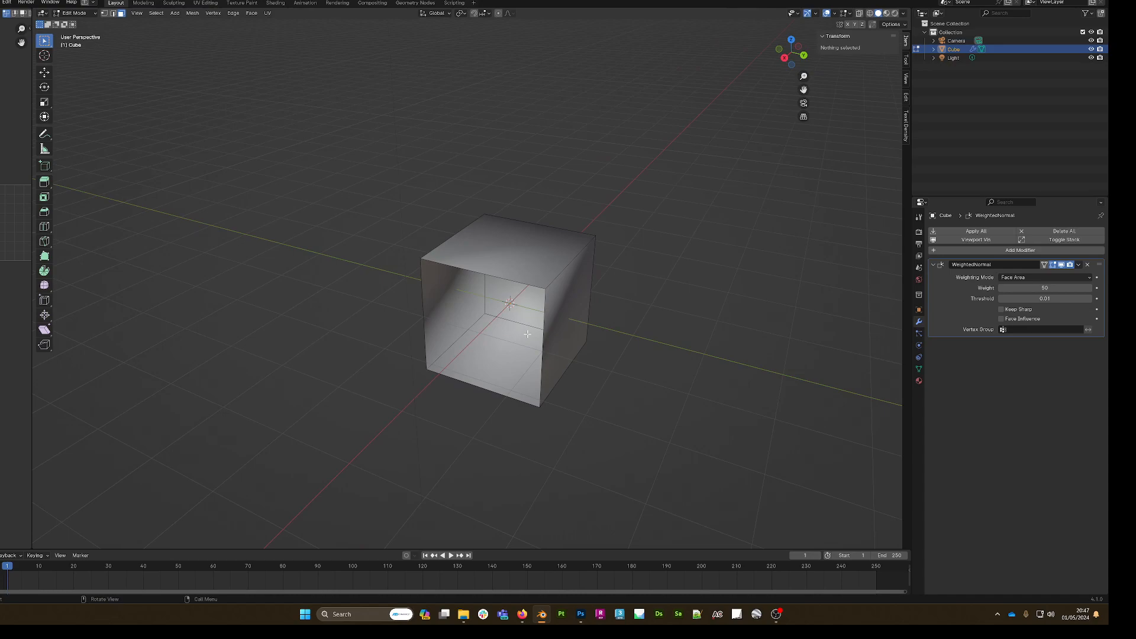
Select the open edge loop around the cube's missing side in edge mode and fill it with a new face.
{"action": "key", "text": "2"}
{"action": "left_click", "coordinate": [467, 271], "text": "alt"}
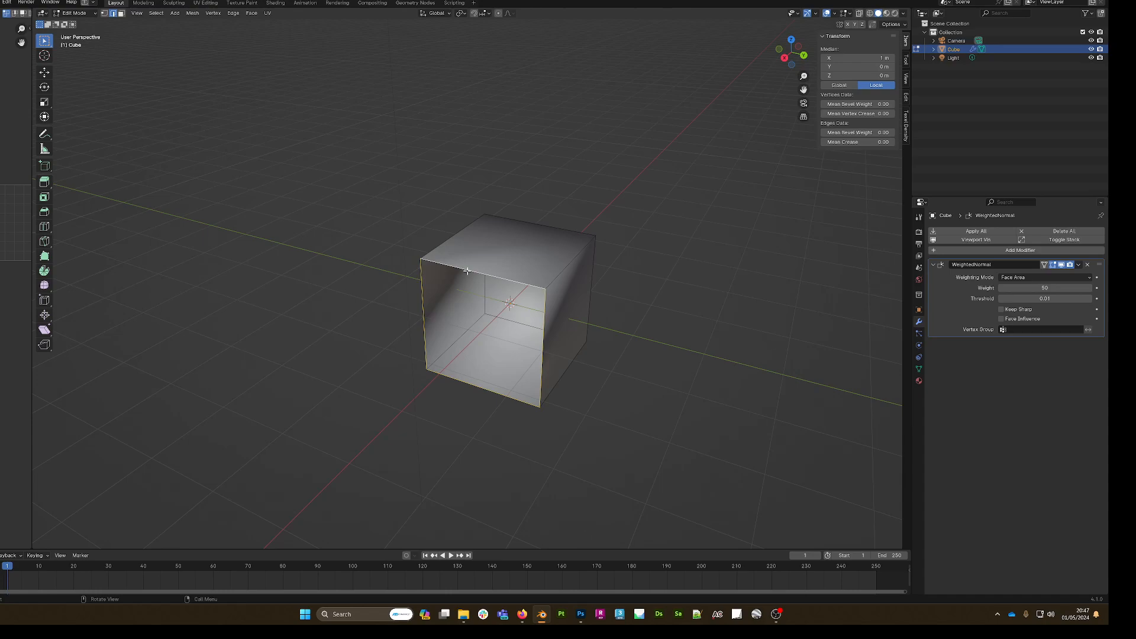
{"action": "middle_click_drag", "start_coordinate": [487, 298], "coordinate": [487, 297]}
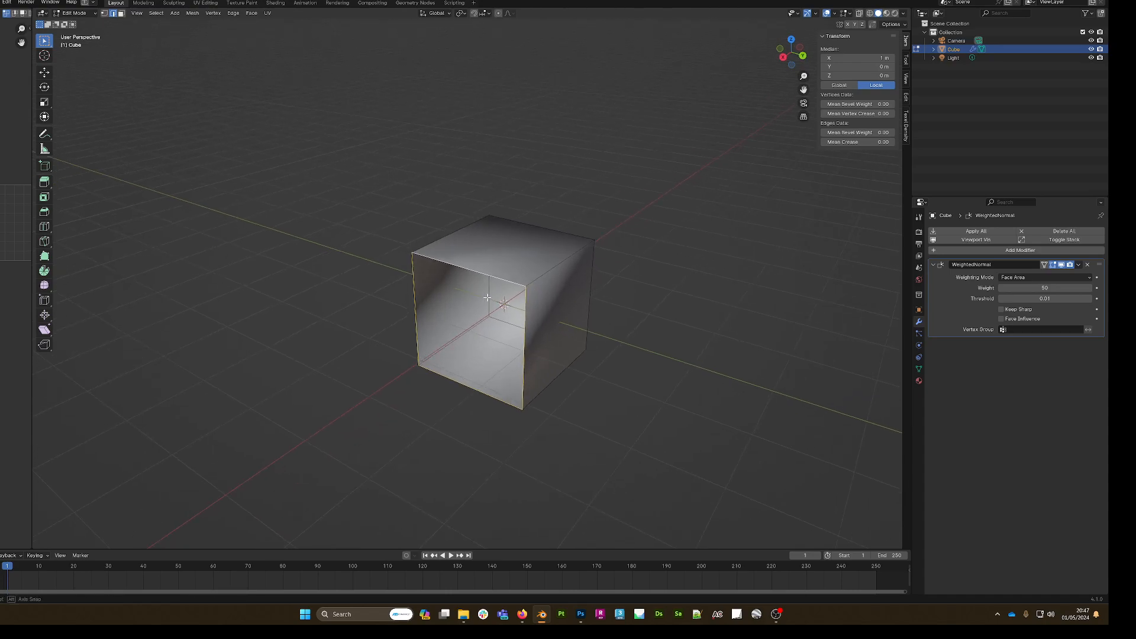
{"action": "key", "text": "f"}
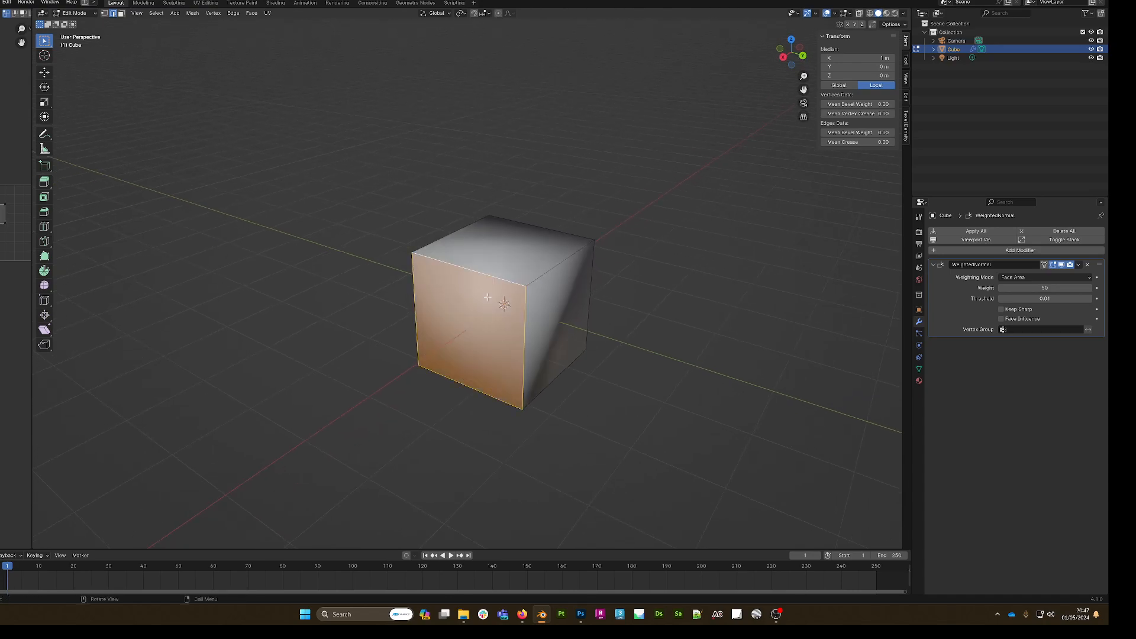
{"action": "middle_click_drag", "start_coordinate": [495, 298], "coordinate": [527, 294]}
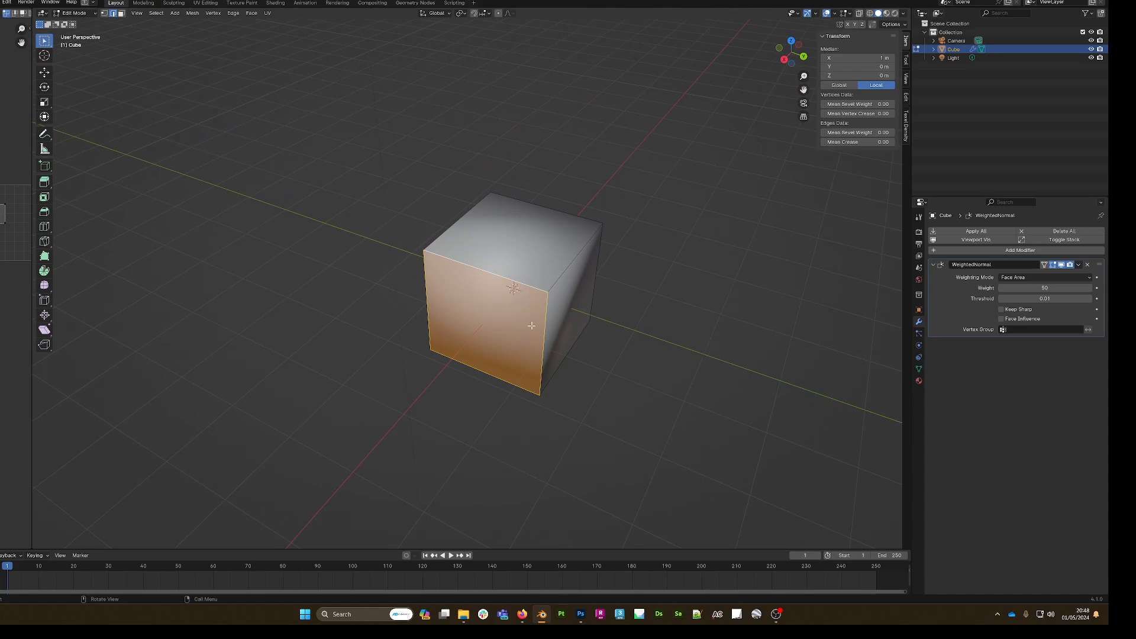
Split the selected face from the cube and move it outward along X to about 2.25 m with the Move tool.
{"action": "key", "text": "f"}
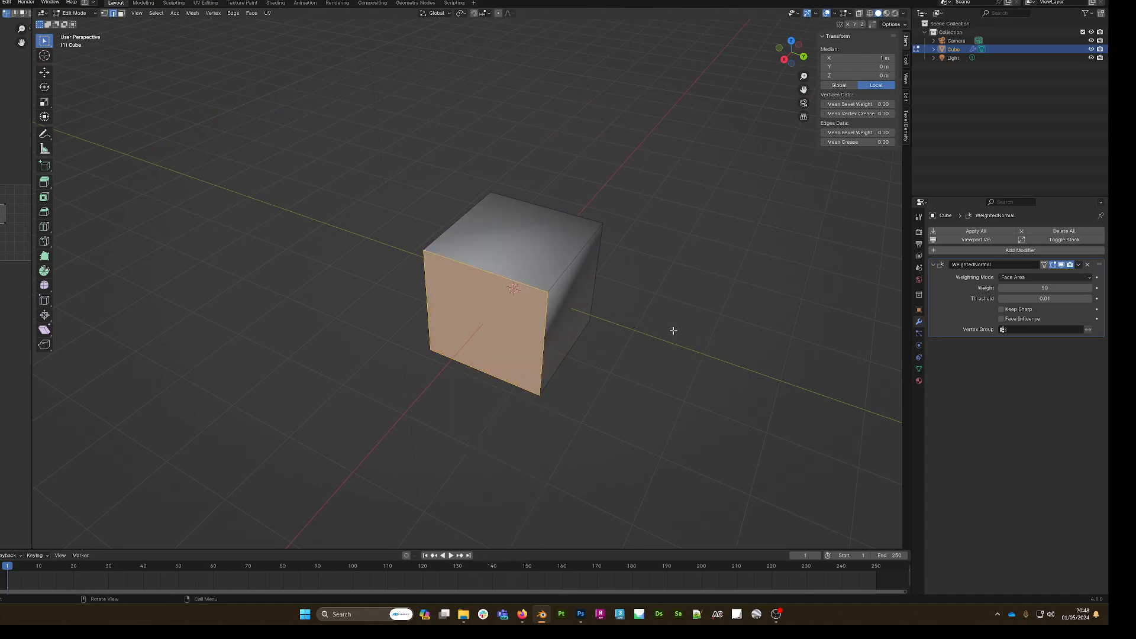
{"action": "middle_click_drag", "start_coordinate": [673, 329], "coordinate": [665, 332]}
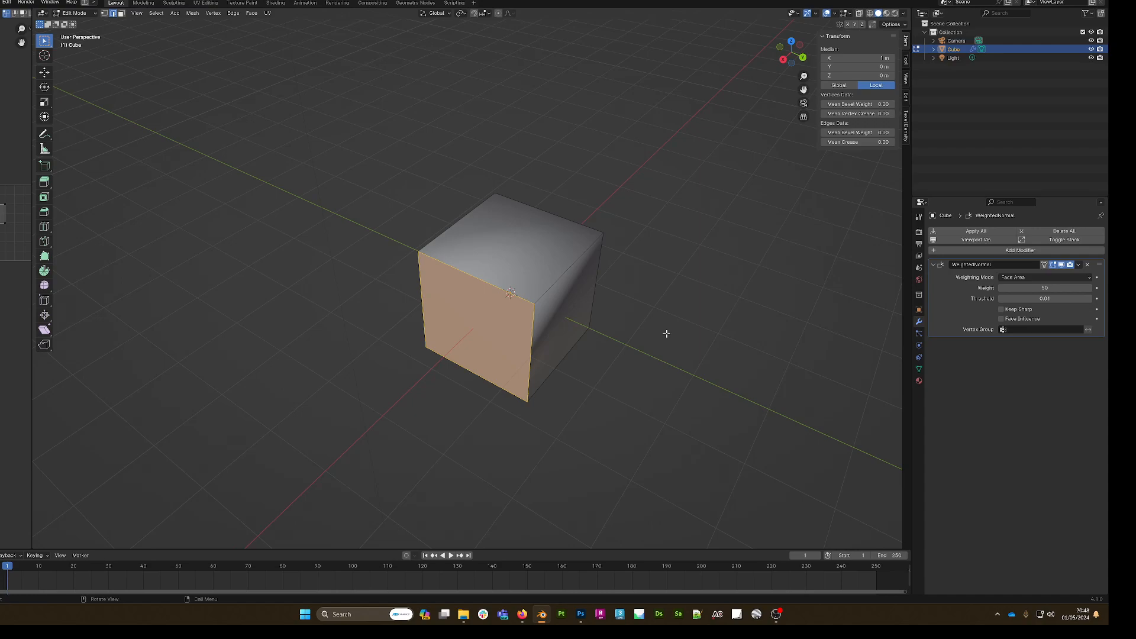
{"action": "key", "text": "shift+space"}
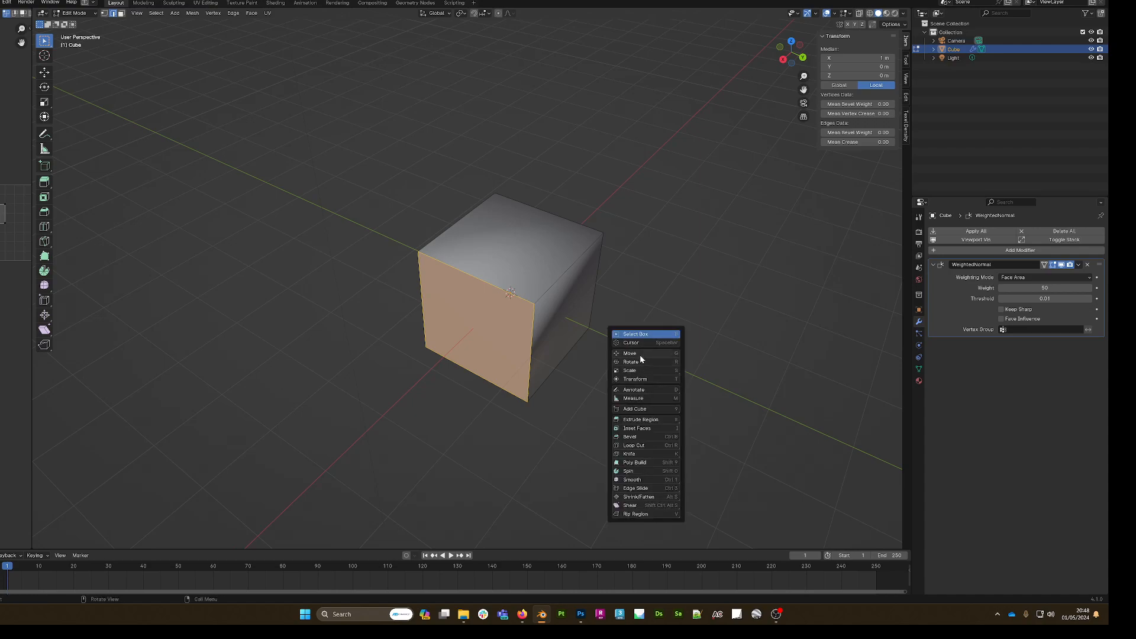
{"action": "left_click", "coordinate": [640, 356]}
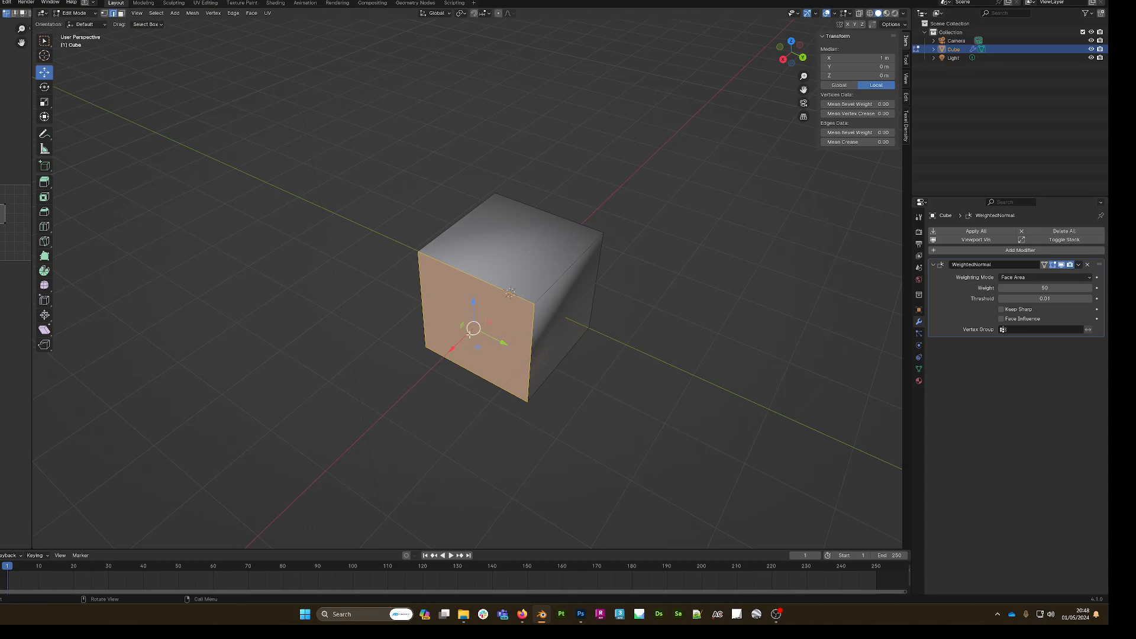
{"action": "left_click_drag", "start_coordinate": [452, 348], "coordinate": [408, 393]}
{"action": "middle_click_drag", "start_coordinate": [577, 399], "coordinate": [591, 380]}
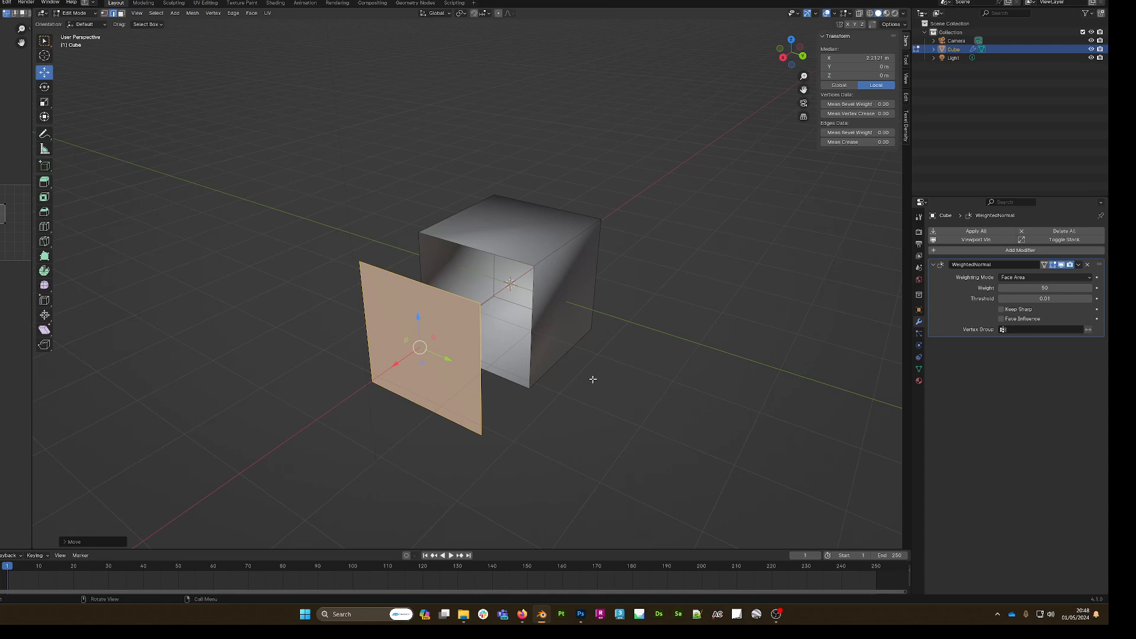
Separate the selected face from the cube into its own object by Selection.
{"action": "key", "text": "p"}
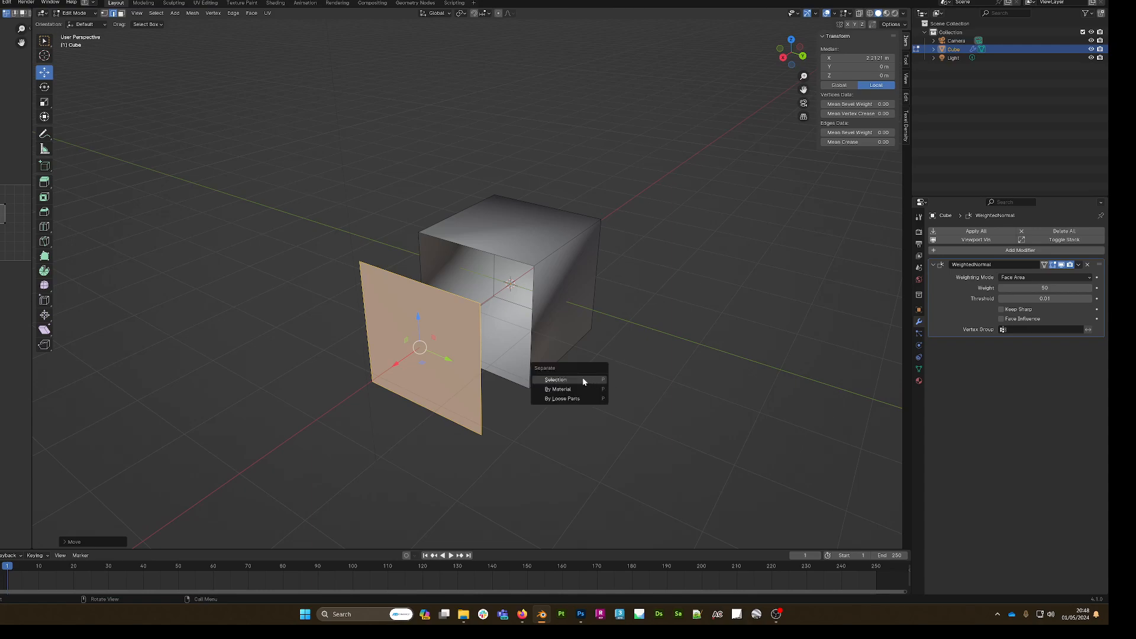
{"action": "left_click", "coordinate": [583, 381]}
{"action": "middle_click_drag", "start_coordinate": [641, 398], "coordinate": [560, 307]}
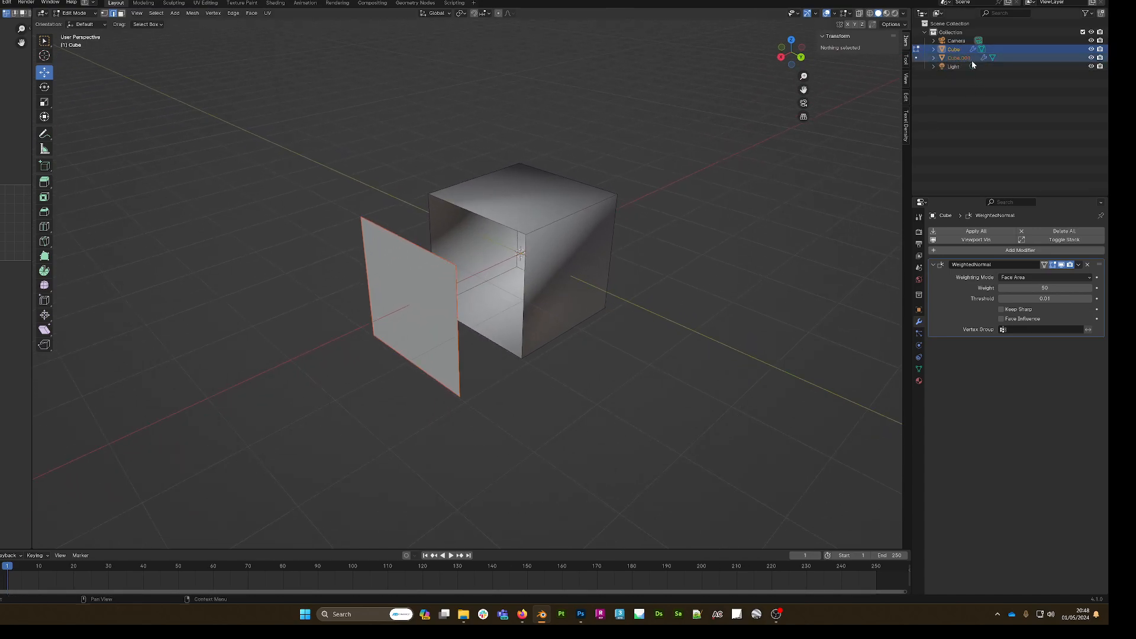
{"action": "middle_click_drag", "start_coordinate": [633, 322], "coordinate": [651, 304]}
Undo the separation, move and split of the face, and clear the selection.
{"action": "key", "text": "ctrl+z"}
{"action": "key", "text": "ctrl+z"}
{"action": "key", "text": "ctrl+z"}
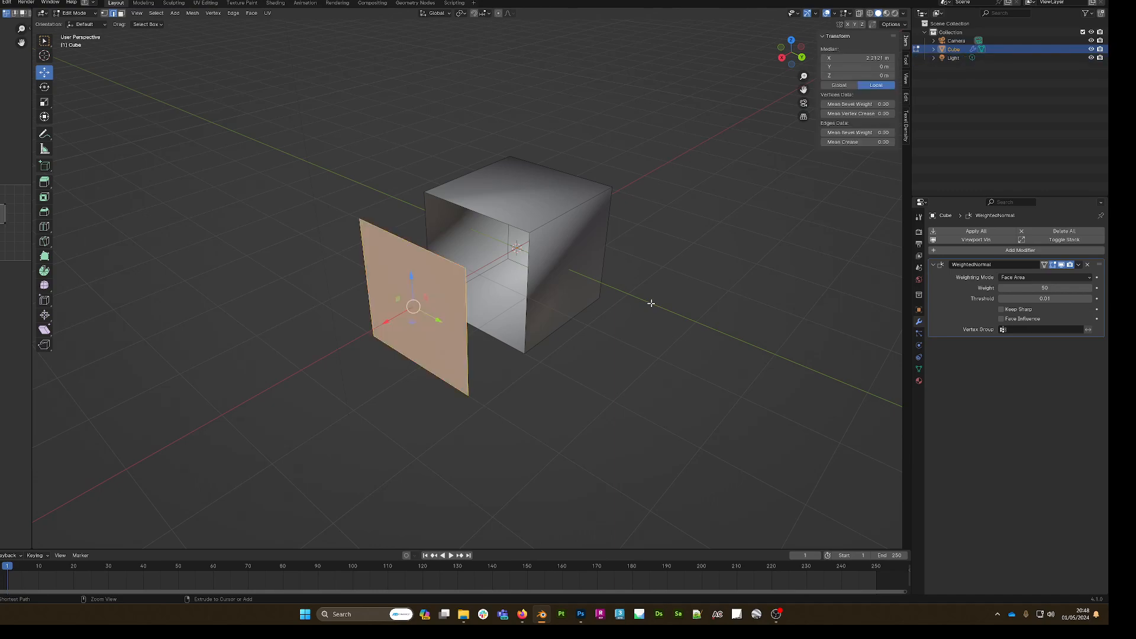
{"action": "left_click", "coordinate": [665, 291]}
Box-select the cube's upper vertices in vertex mode from the right orthographic view, with X-ray off.
{"action": "middle_click_drag", "start_coordinate": [666, 291], "coordinate": [599, 267]}
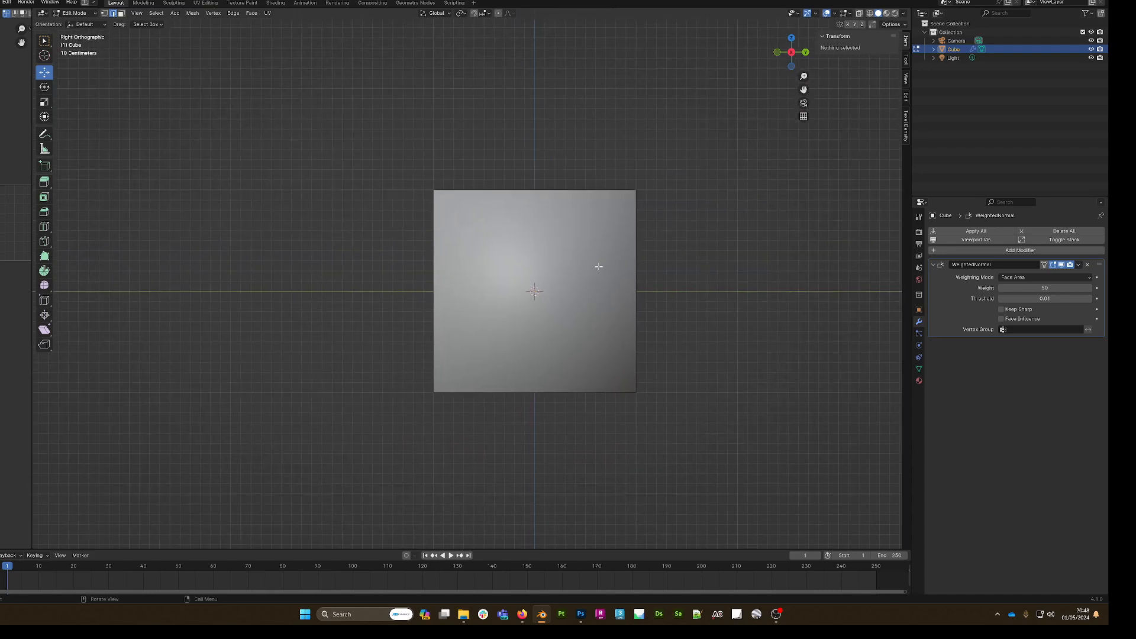
{"action": "key", "text": "1"}
{"action": "left_click_drag", "start_coordinate": [373, 133], "coordinate": [739, 269]}
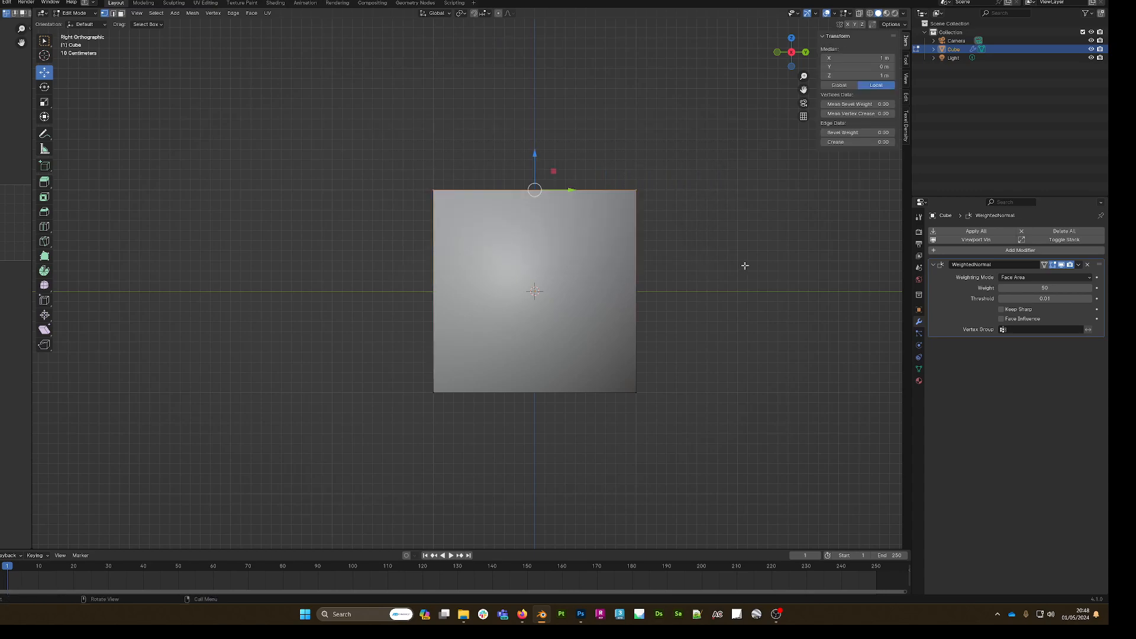
{"action": "middle_click_drag", "start_coordinate": [723, 252], "coordinate": [648, 204]}
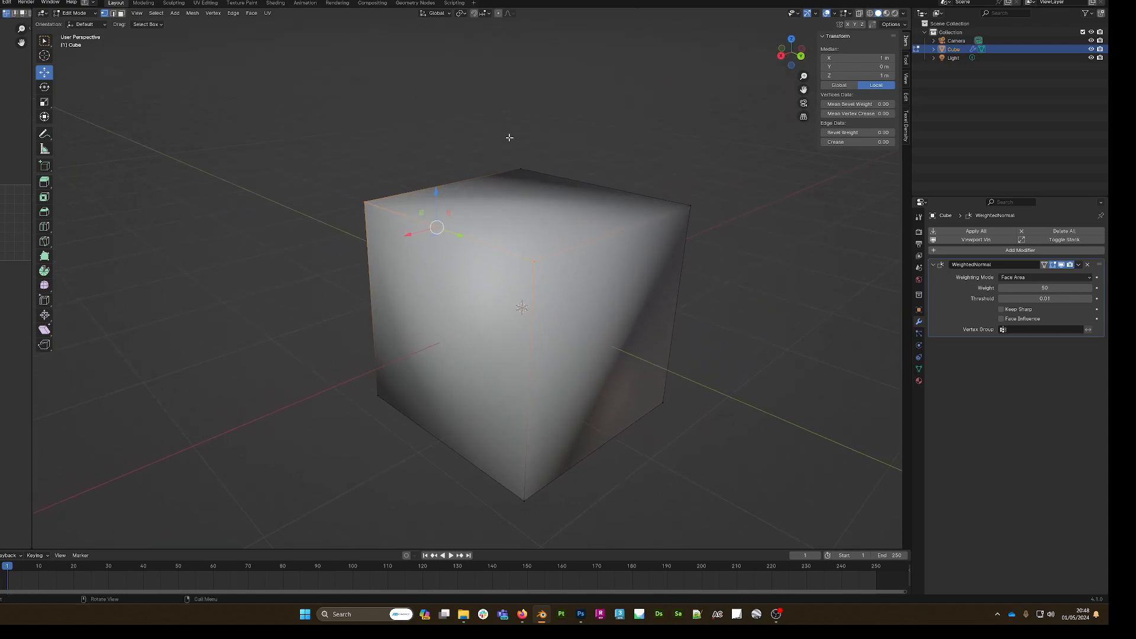
Turn on X-ray and box-select all four upper vertices of the cube, front and back, in the right orthographic view.
{"action": "mouse_move", "coordinate": [554, 285]}
{"action": "middle_mouse_down", "text": "alt"}
{"action": "mouse_move", "coordinate": [606, 264]}
{"action": "mouse_move", "coordinate": [598, 278]}
{"action": "mouse_move", "coordinate": [632, 250]}
{"action": "middle_mouse_up", "text": "alt"}
{"action": "left_click_drag", "start_coordinate": [286, 91], "coordinate": [726, 254]}
{"action": "middle_click_drag", "start_coordinate": [696, 290], "coordinate": [654, 305]}
{"action": "middle_click_drag", "start_coordinate": [583, 281], "coordinate": [632, 273]}
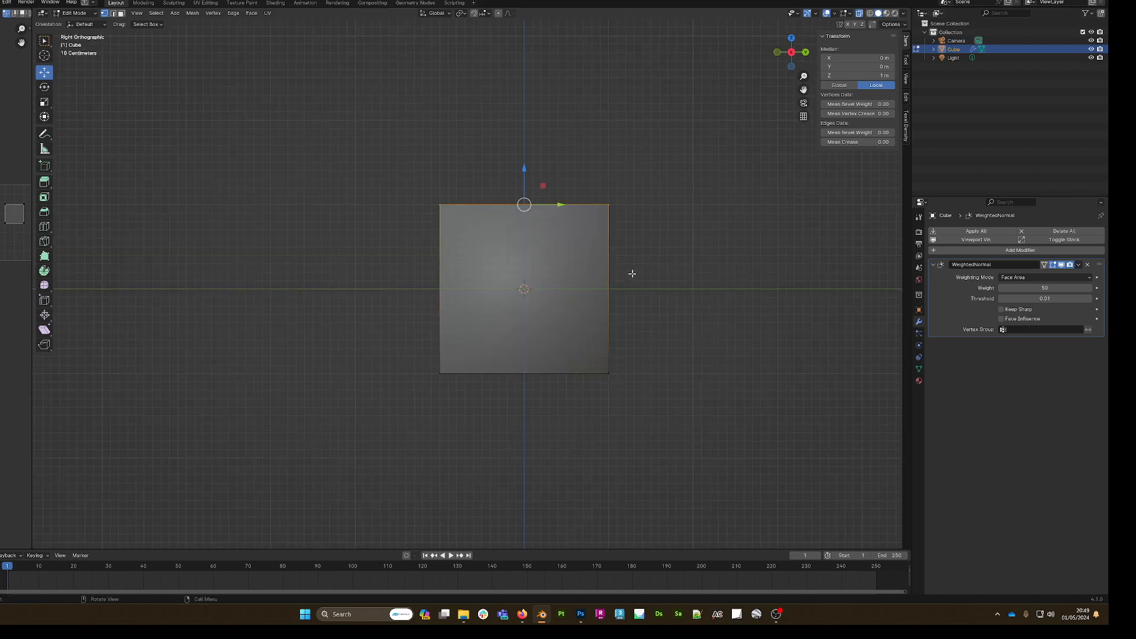
Scale the selected upper vertices to 0 along the Y axis.
{"action": "key", "text": "s"}
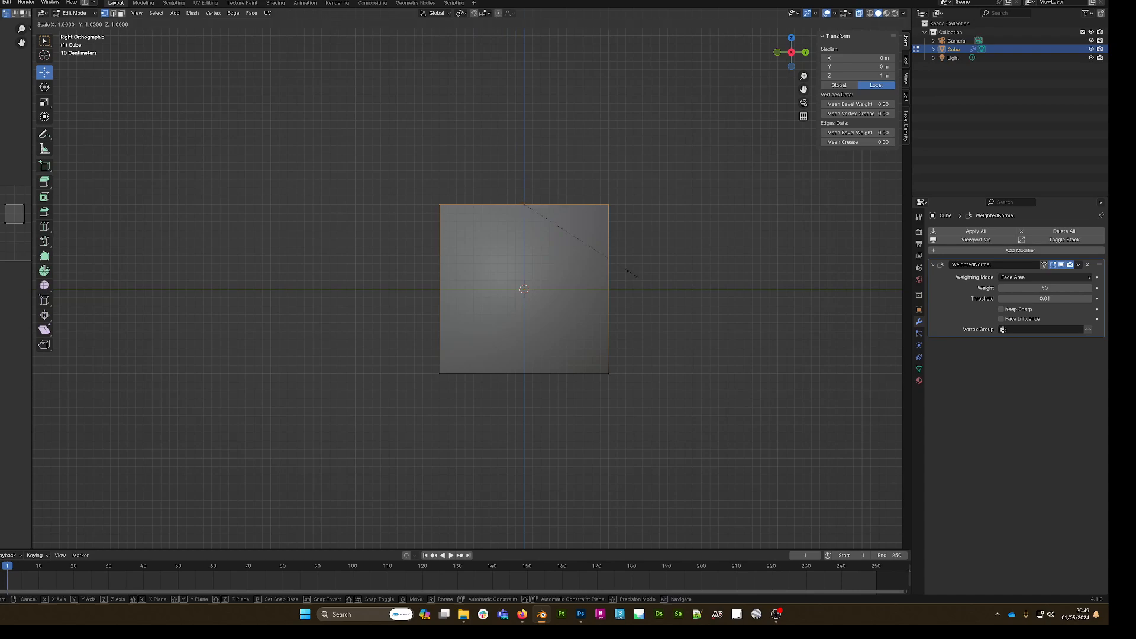
{"action": "key", "text": "y"}
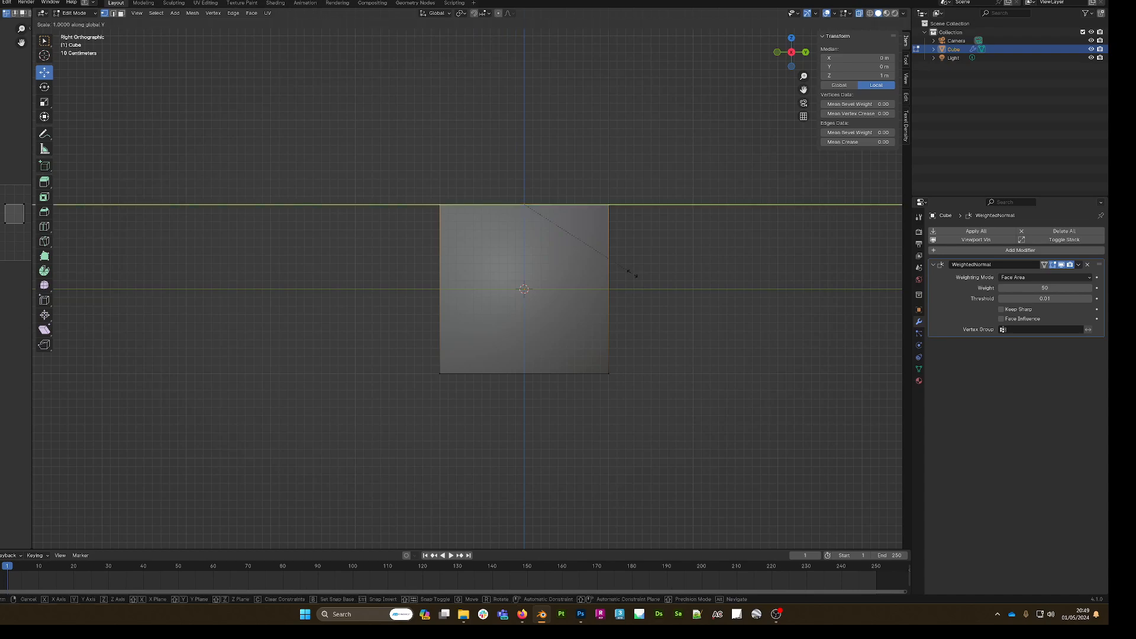
{"action": "type", "text": "0"}
{"action": "key", "text": "Return"}
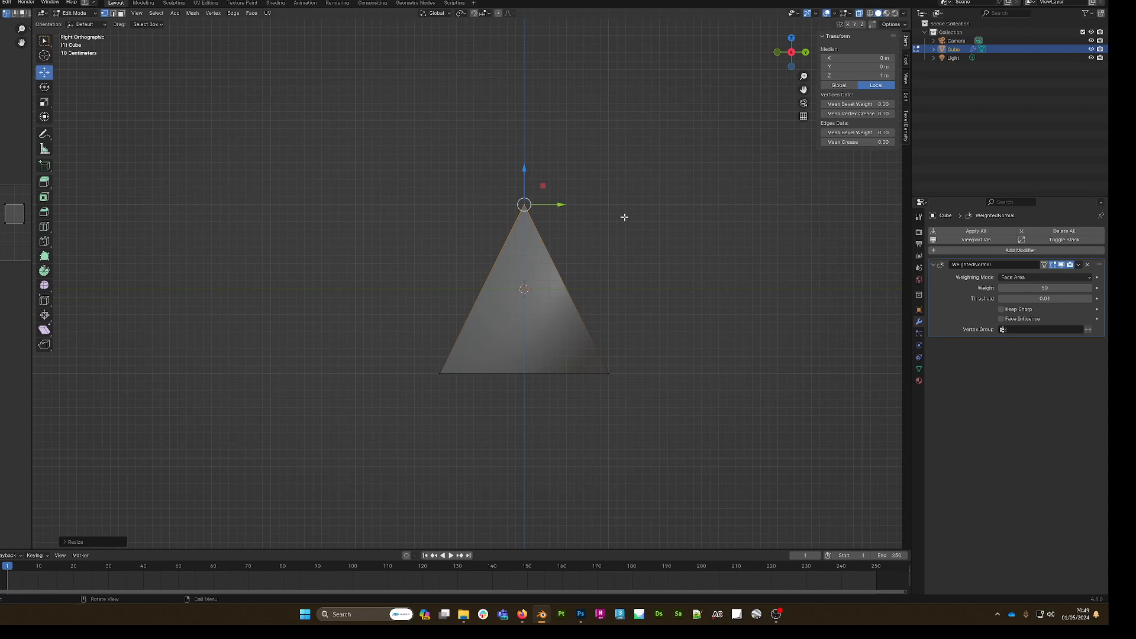
{"action": "mouse_move", "coordinate": [673, 244]}
{"action": "middle_mouse_down"}
{"action": "mouse_move", "coordinate": [622, 253]}
{"action": "mouse_move", "coordinate": [659, 241]}
{"action": "middle_mouse_up"}
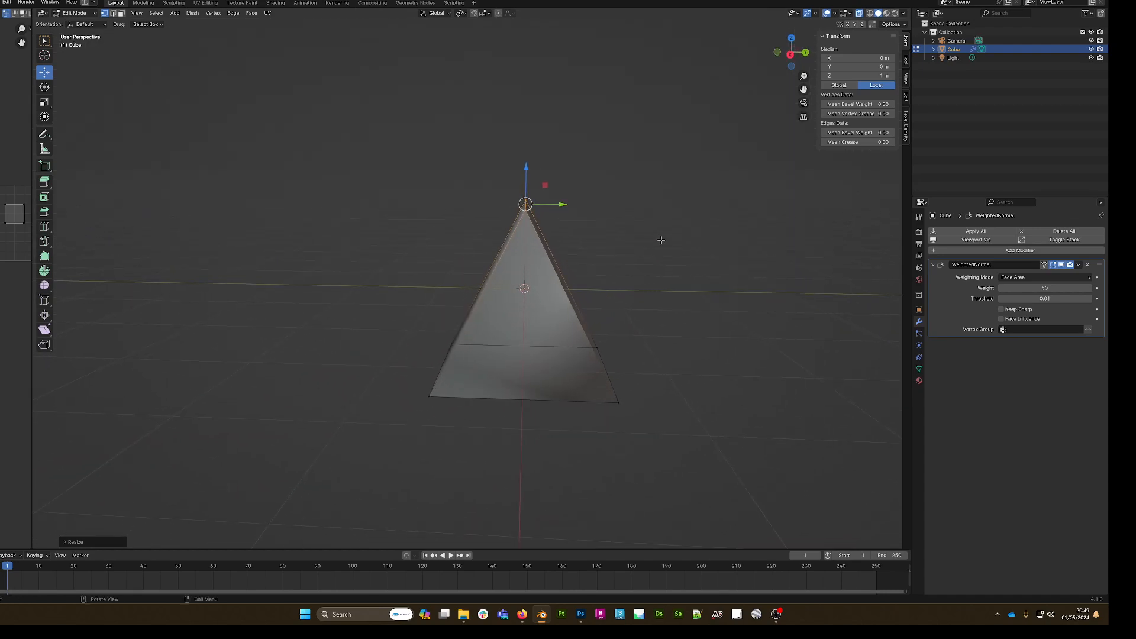
Merge the overlapping upper vertices By Distance.
{"action": "key", "text": "m"}
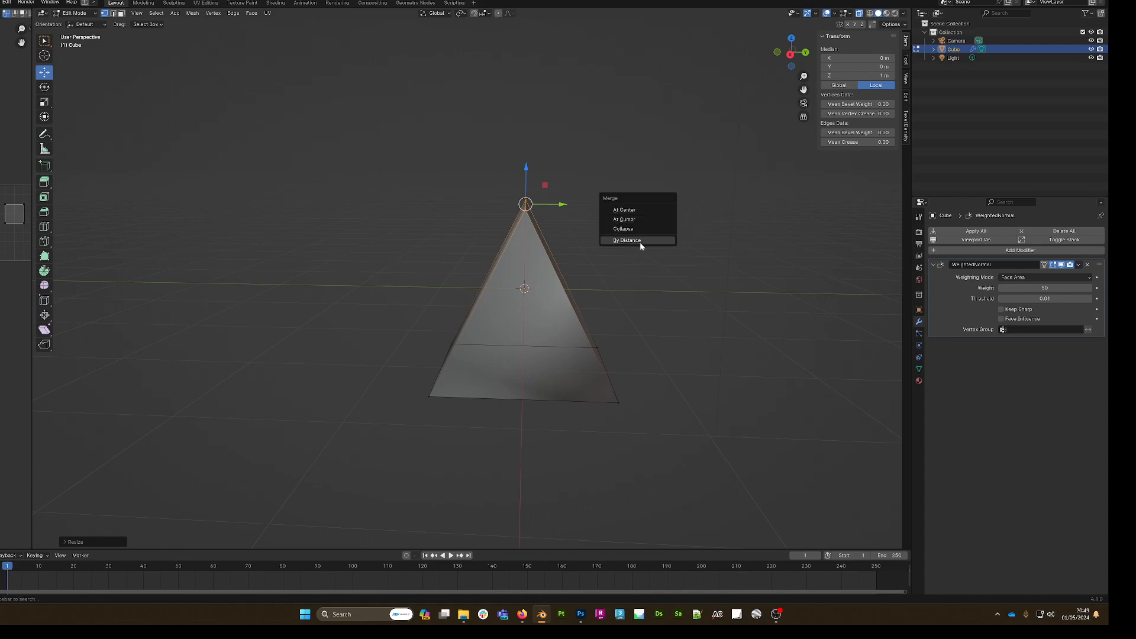
{"action": "left_click", "coordinate": [640, 243]}
{"action": "middle_click_drag", "start_coordinate": [664, 248], "coordinate": [482, 217]}
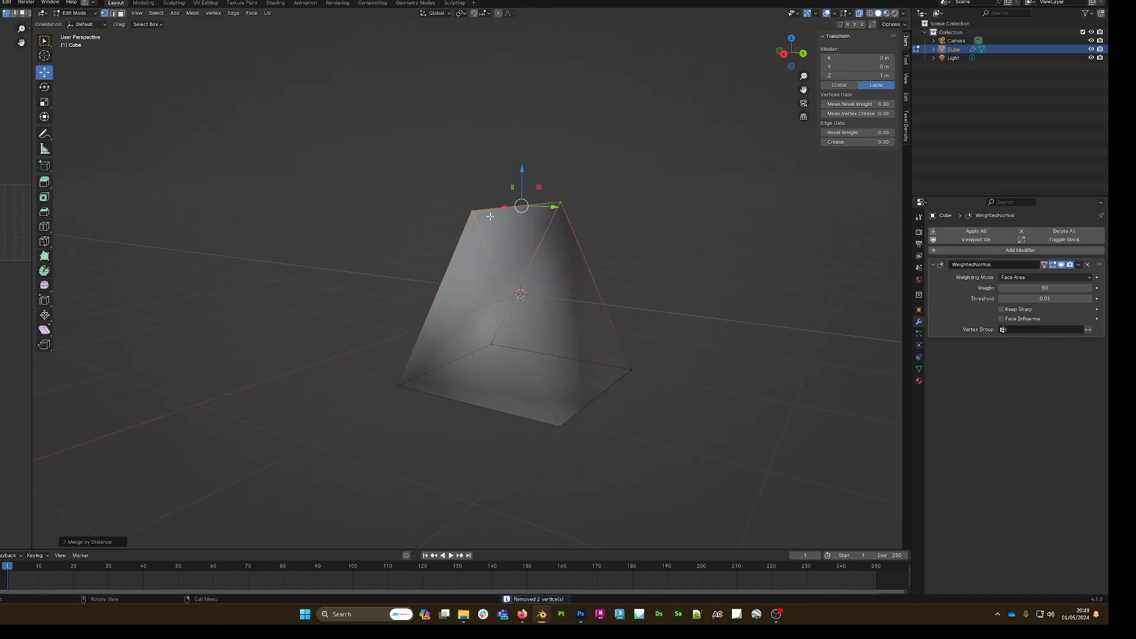
Check the merged vertex at one end of the upper ridge by trial-moving it along Y, and clear the selection.
{"action": "left_click", "coordinate": [478, 213]}
{"action": "middle_click_drag", "start_coordinate": [548, 221], "coordinate": [565, 228]}
{"action": "left_click_drag", "start_coordinate": [530, 225], "coordinate": [576, 229]}
{"action": "right_click", "coordinate": [576, 229]}
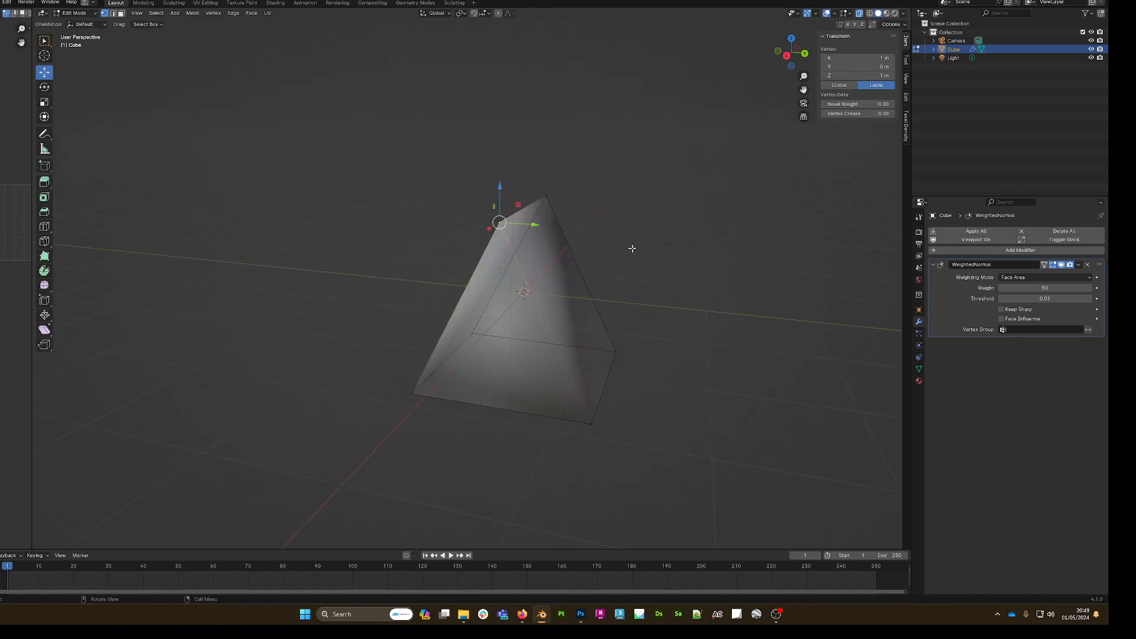
{"action": "middle_click_drag", "start_coordinate": [632, 248], "coordinate": [622, 236]}
{"action": "left_click", "coordinate": [629, 233]}
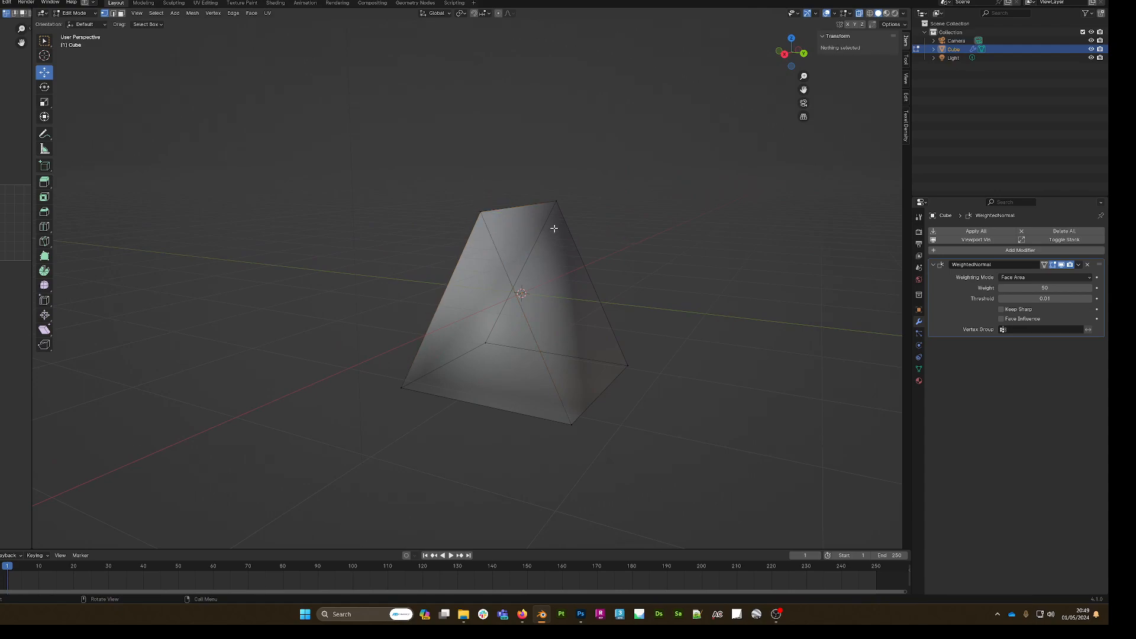
{"action": "mouse_move", "coordinate": [573, 242]}
{"action": "middle_mouse_down"}
{"action": "mouse_move", "coordinate": [560, 223]}
{"action": "mouse_move", "coordinate": [570, 244]}
{"action": "mouse_move", "coordinate": [595, 234]}
{"action": "mouse_move", "coordinate": [582, 242]}
{"action": "middle_mouse_up"}
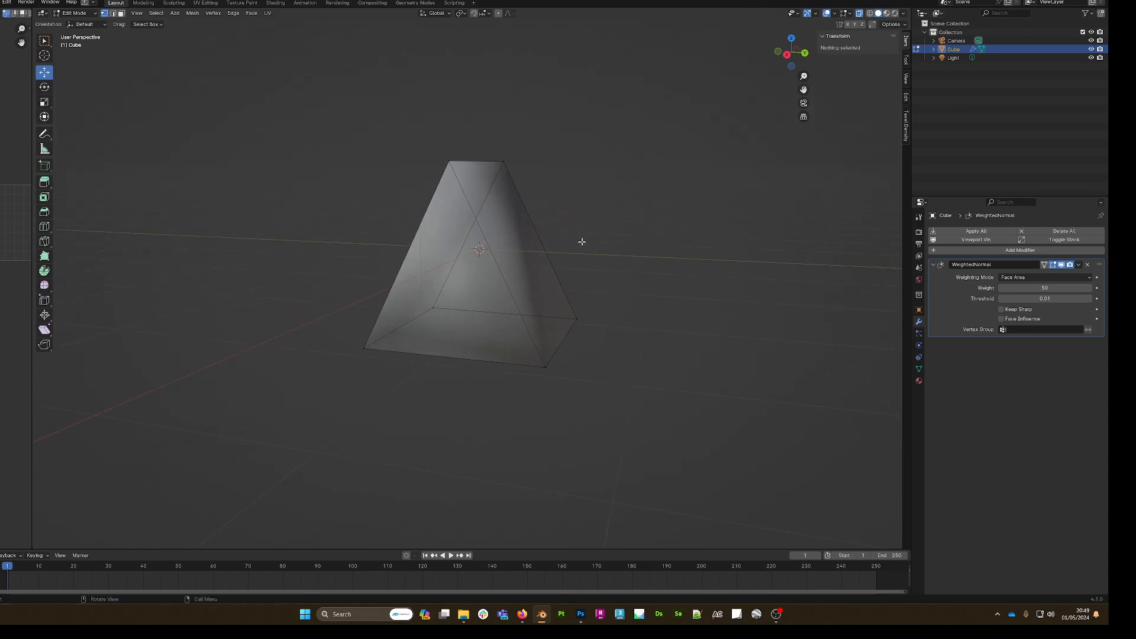